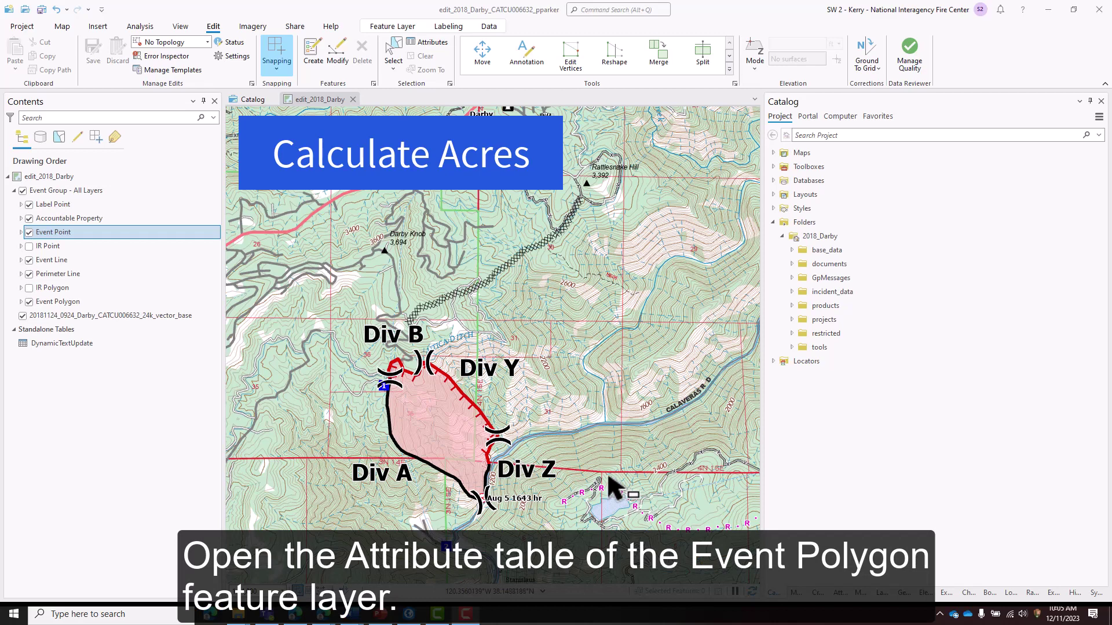
# Open the Event Polygon attribute table and select its single Darby record for the Acres calculation.
pyautogui.rightClick(85, 301)
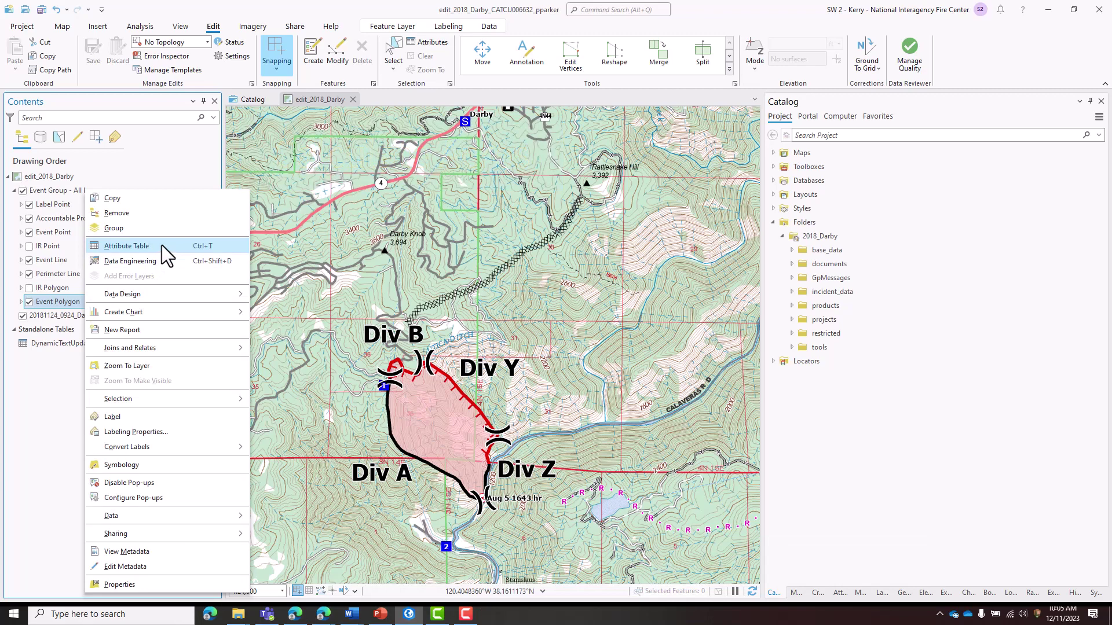
pyautogui.click(161, 245)
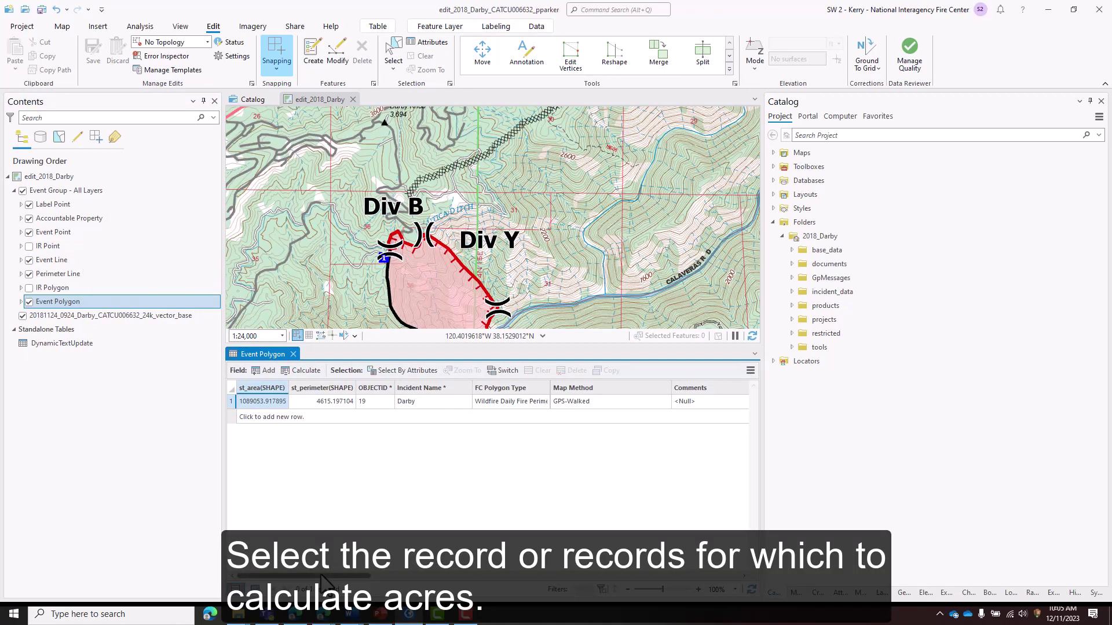
pyautogui.moveTo(324, 576); pyautogui.dragTo(374, 574)
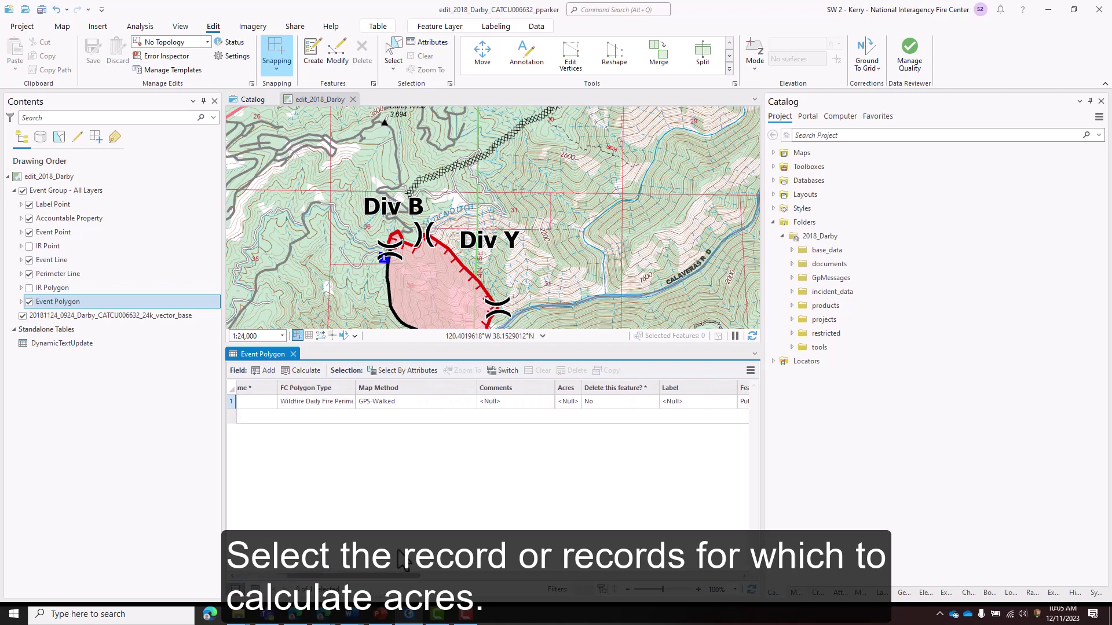
pyautogui.click(232, 401)
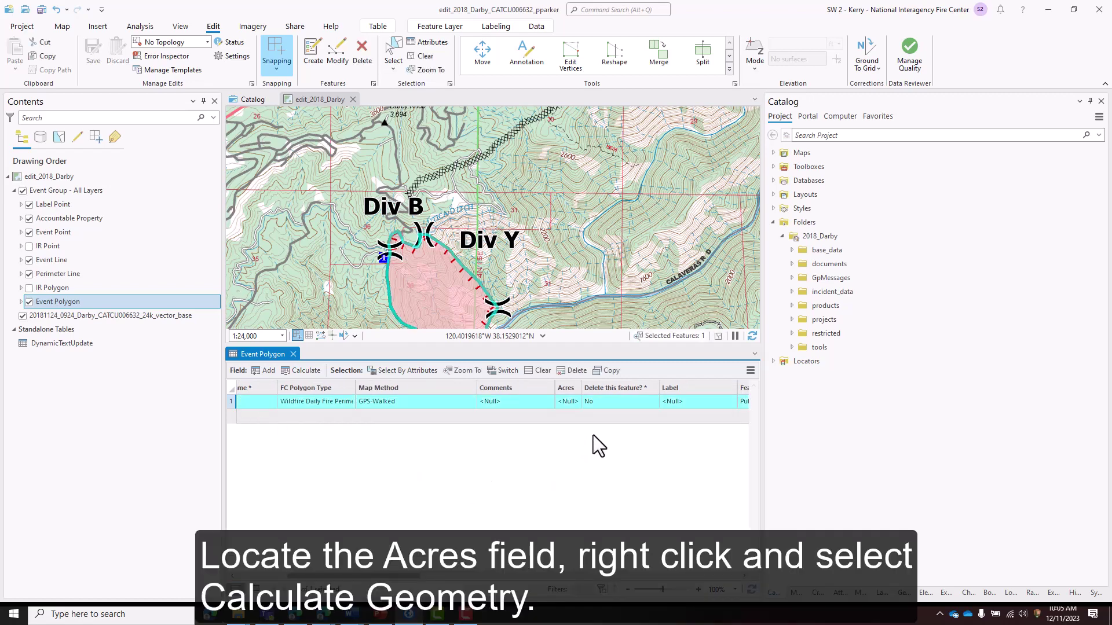
pyautogui.rightClick(566, 388)
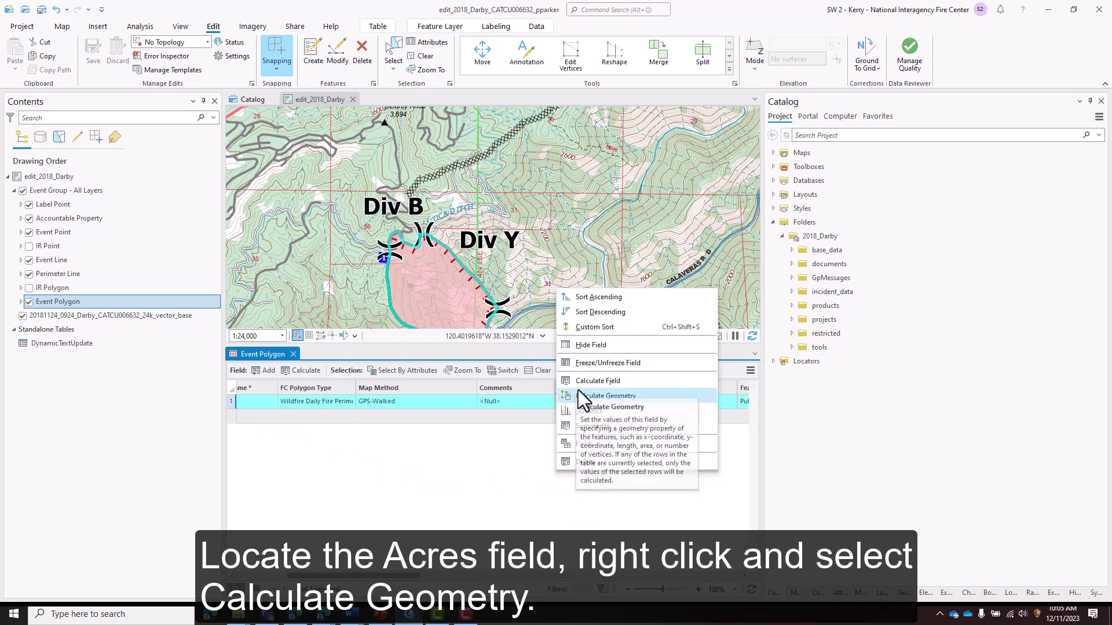
# Calculate Acres as geodesic area in International Acres in the current map's coordinate system, giving 269.110938.
pyautogui.click(663, 395)
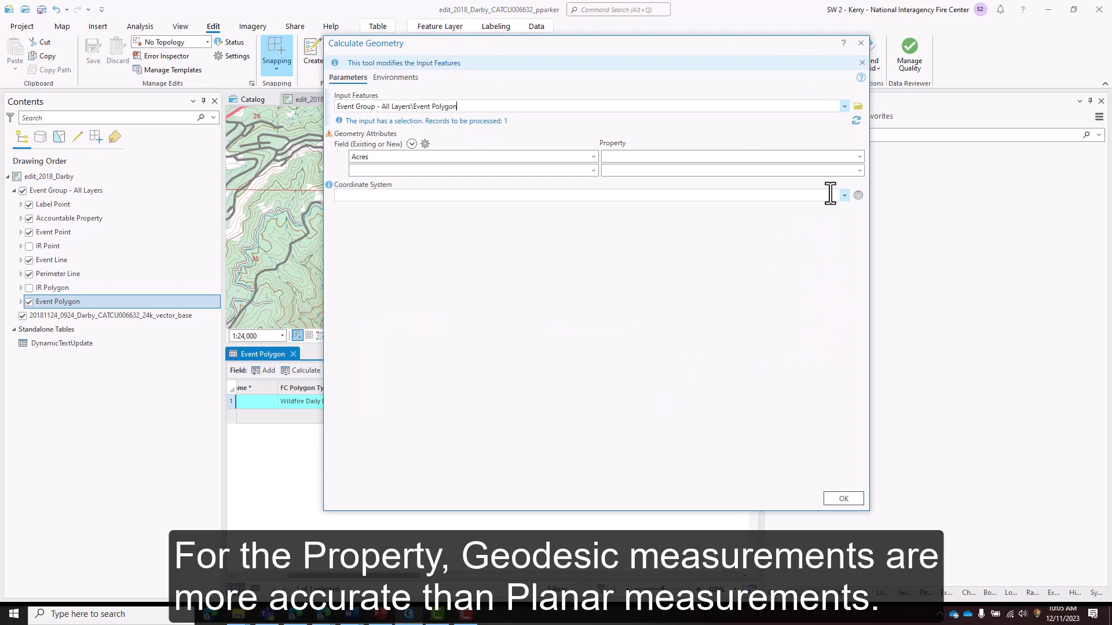
pyautogui.click(859, 158)
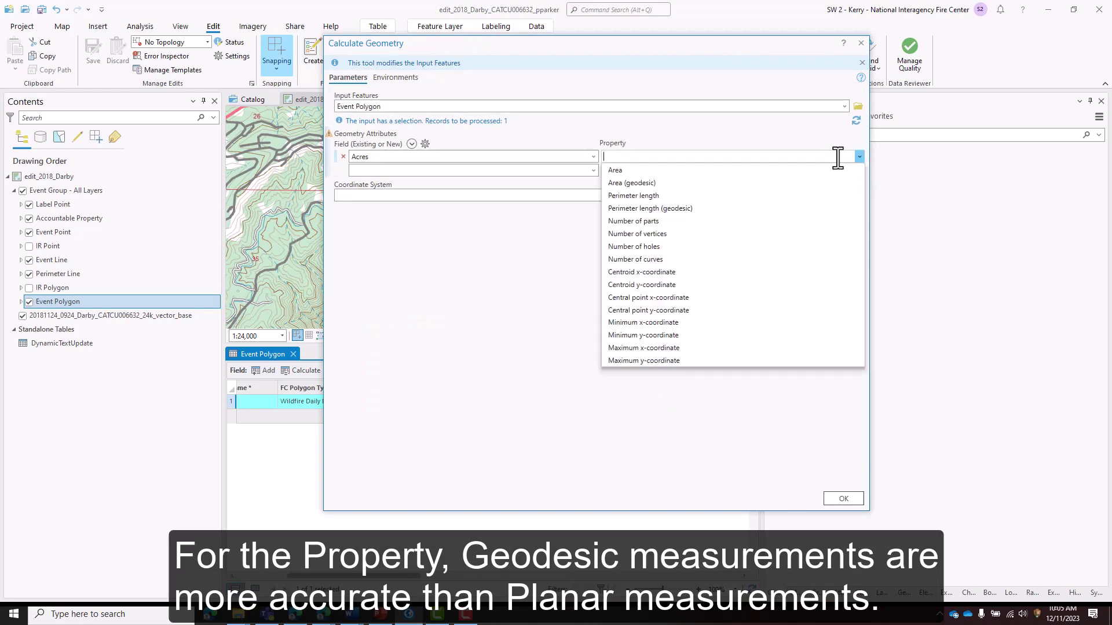
pyautogui.click(724, 185)
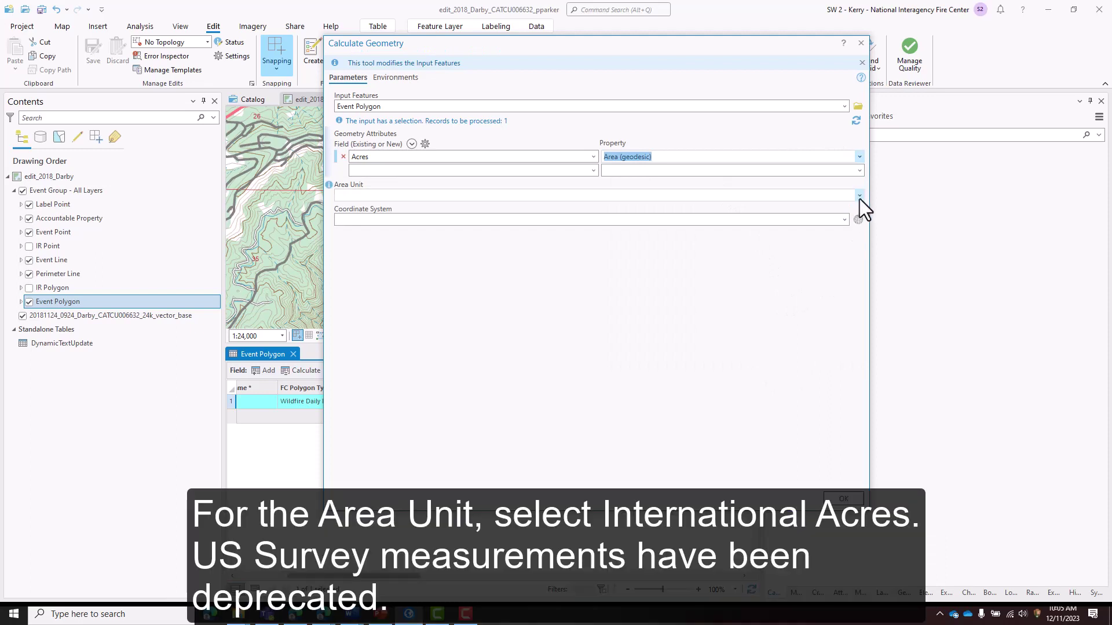
pyautogui.click(860, 196)
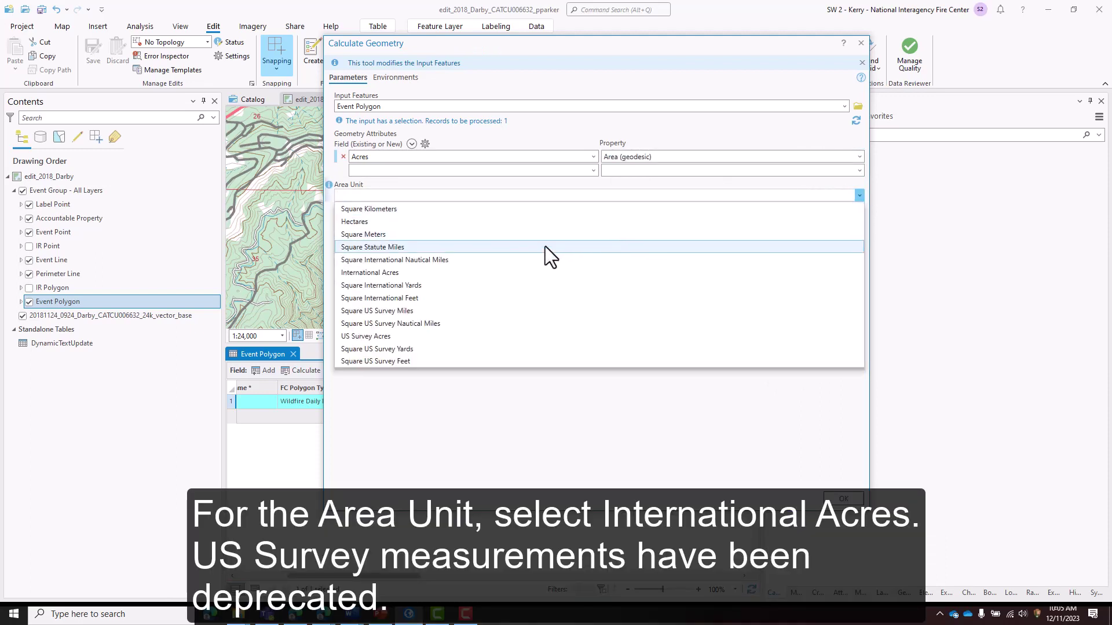
pyautogui.click(536, 273)
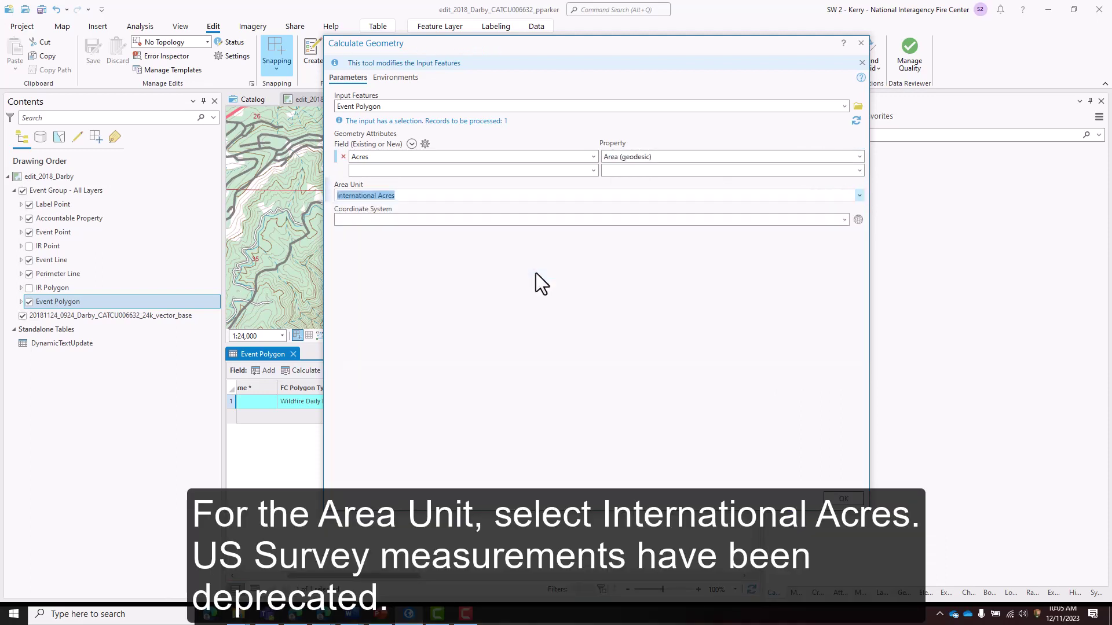
pyautogui.click(846, 220)
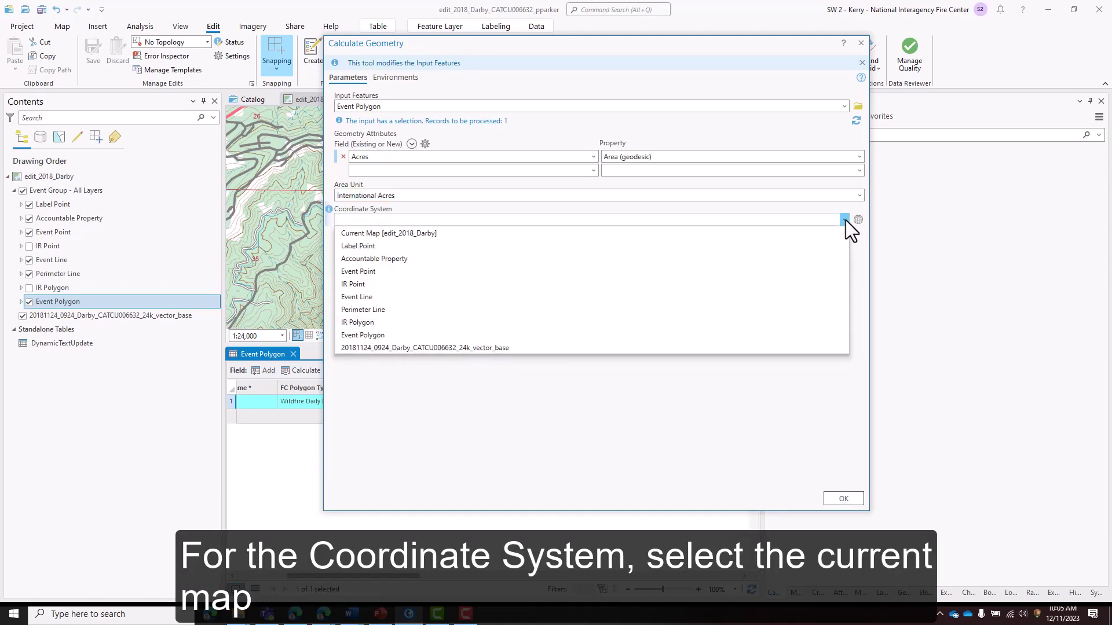
pyautogui.click(613, 234)
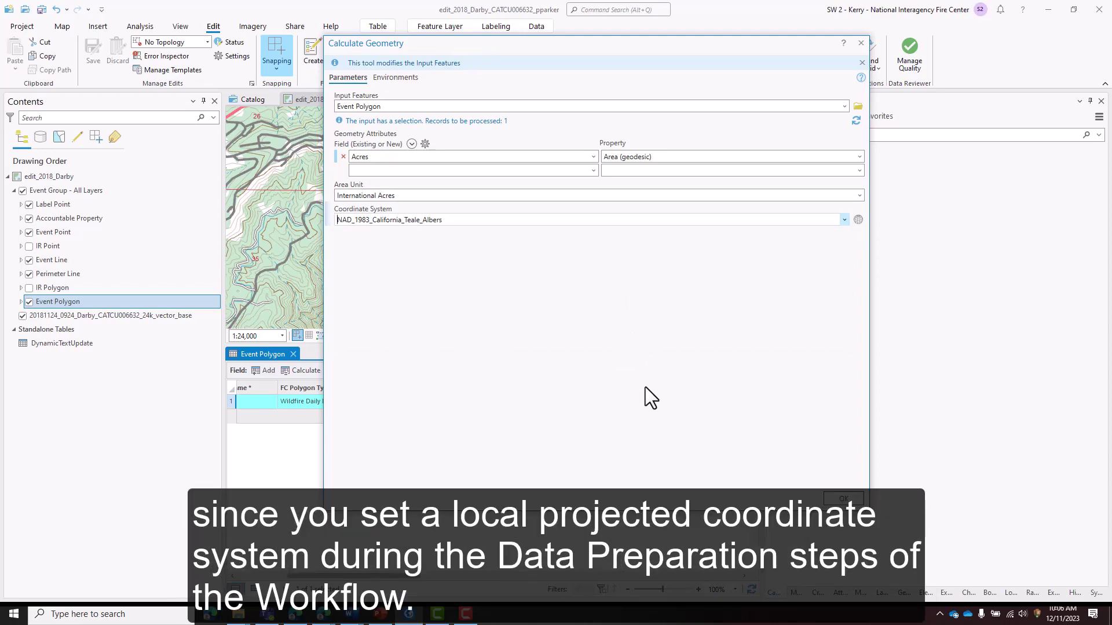
pyautogui.click(843, 499)
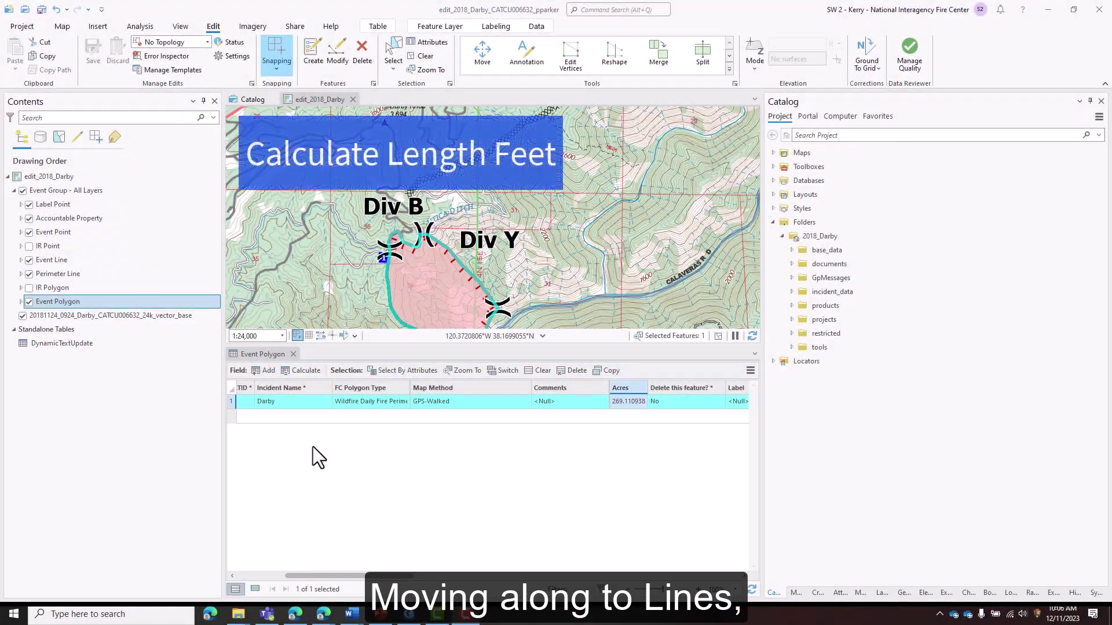
# Close the Event Polygon table, clear the selection, and select both records in the Perimeter Line table.
pyautogui.click(293, 353)
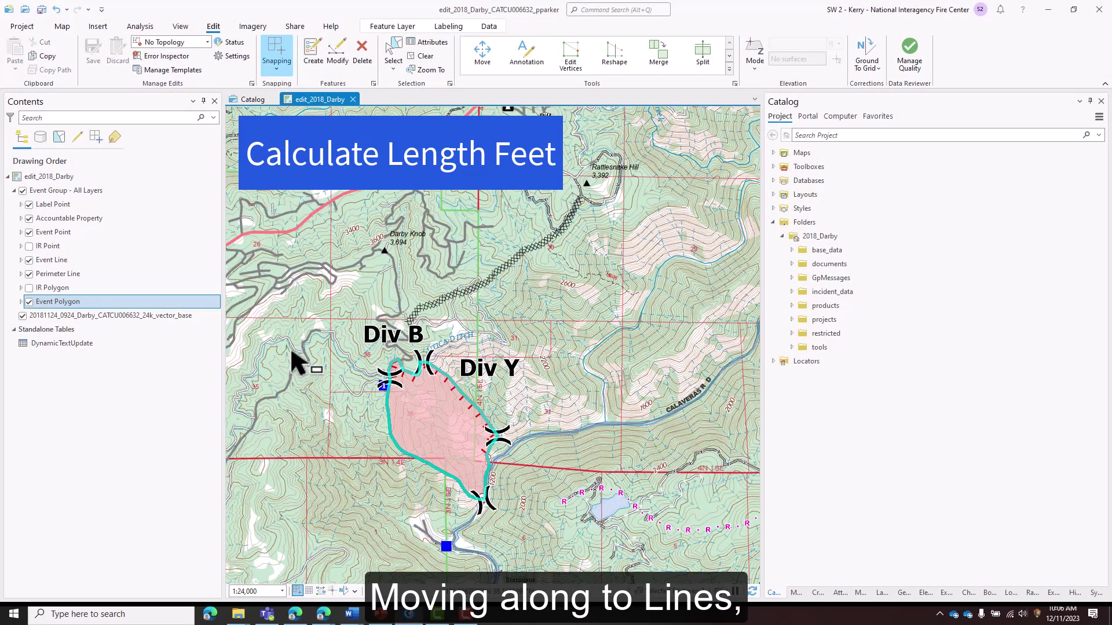
pyautogui.click(422, 56)
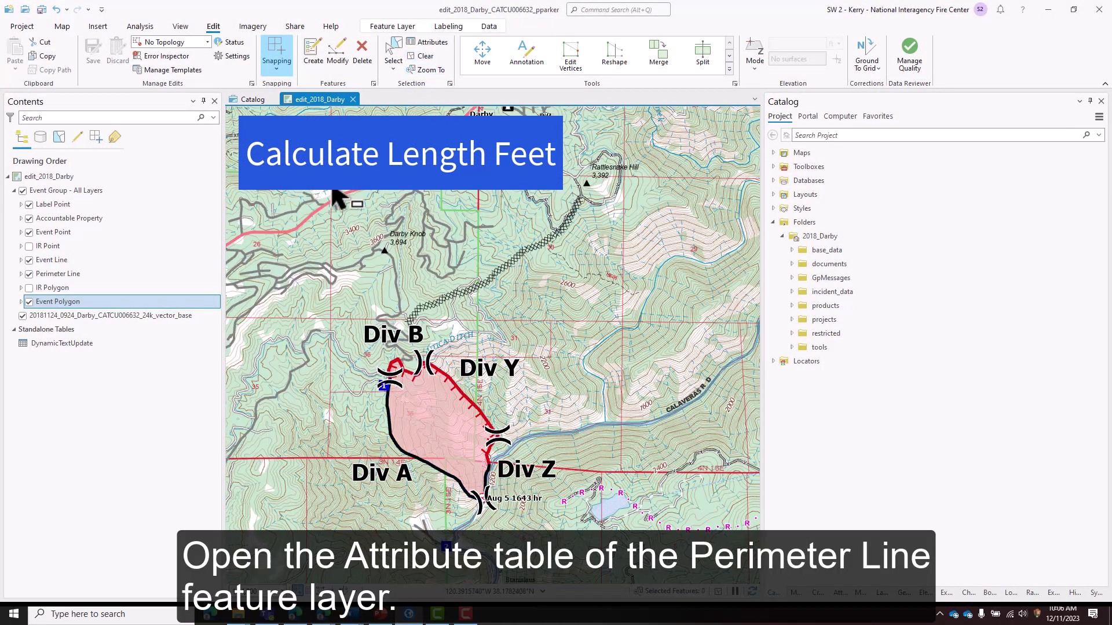
pyautogui.click(134, 272)
pyautogui.rightClick(124, 277)
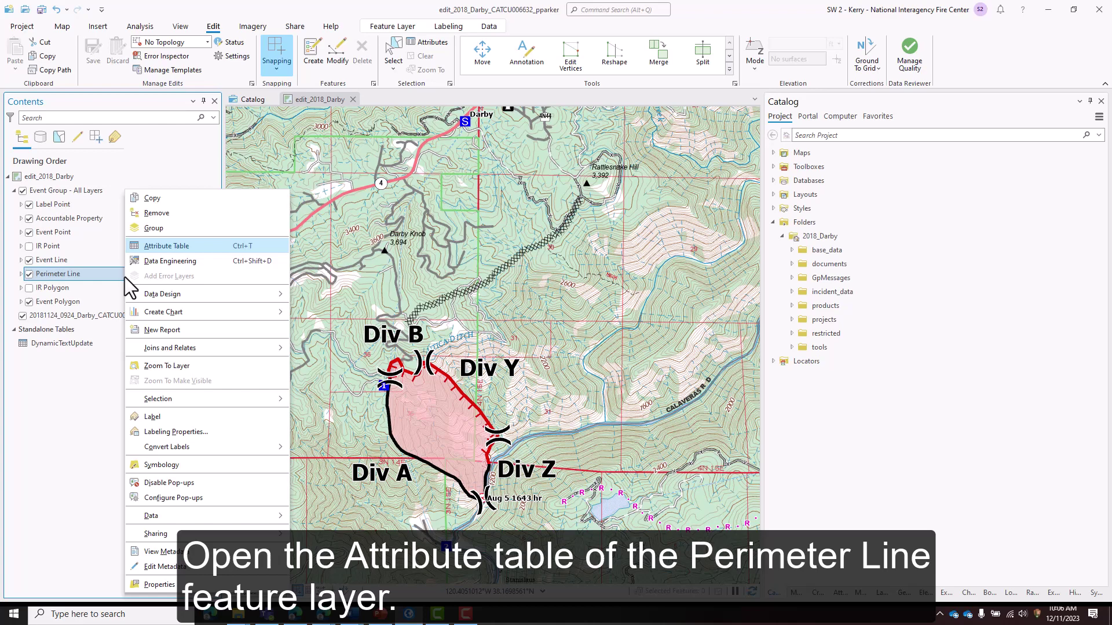
pyautogui.click(190, 245)
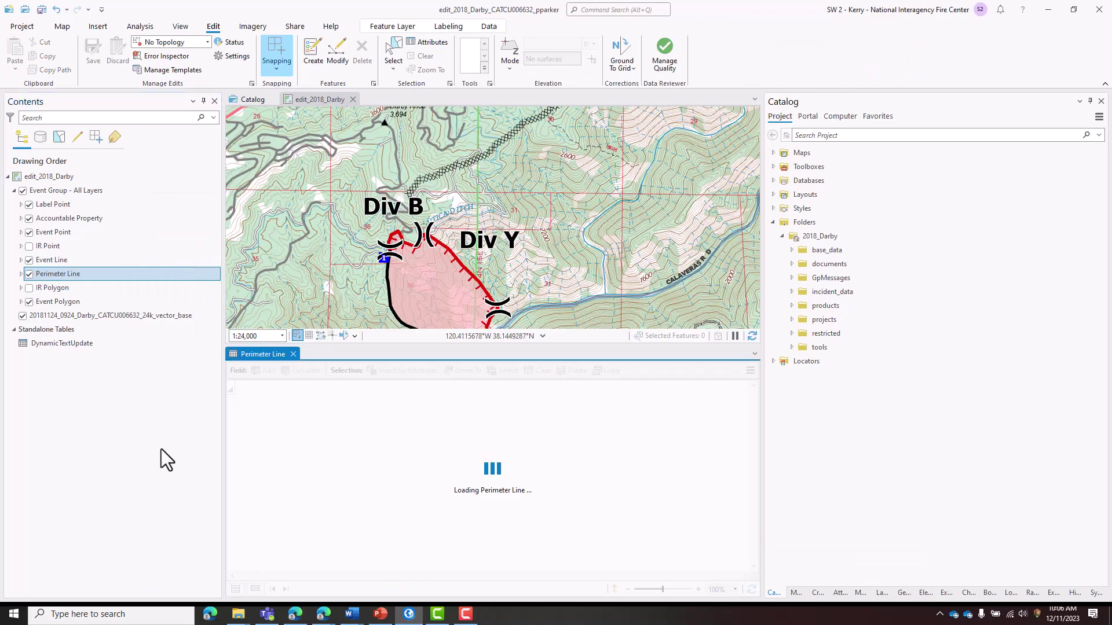
pyautogui.hscroll(5, 303, 437)
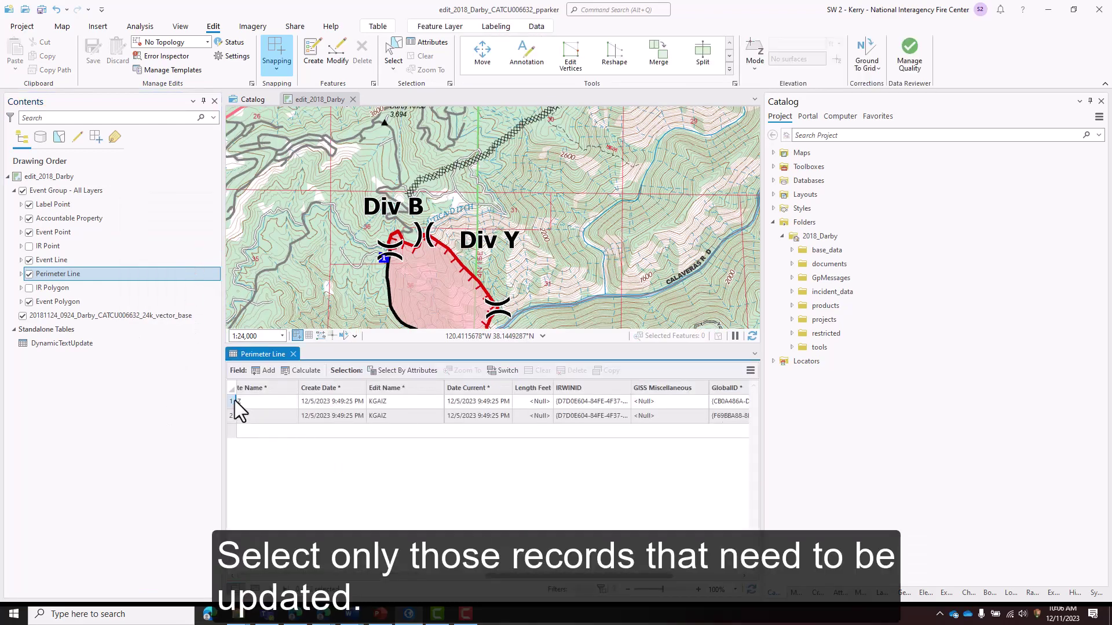
pyautogui.moveTo(234, 400); pyautogui.dragTo(235, 412)
pyautogui.hscroll(-5, 240, 418)
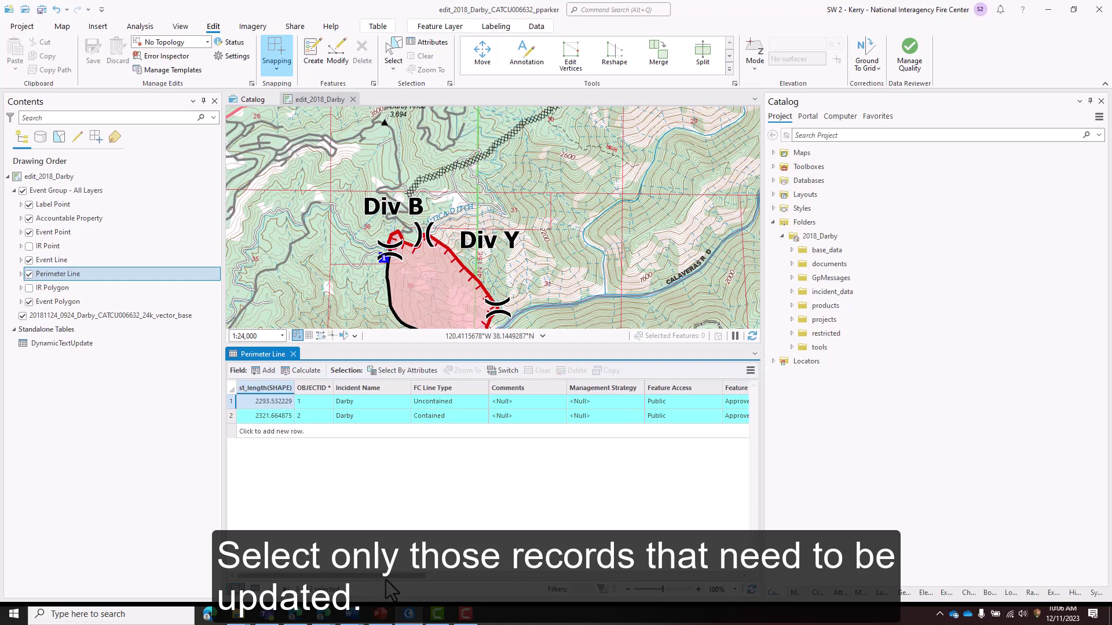
pyautogui.moveTo(386, 580); pyautogui.dragTo(618, 578)
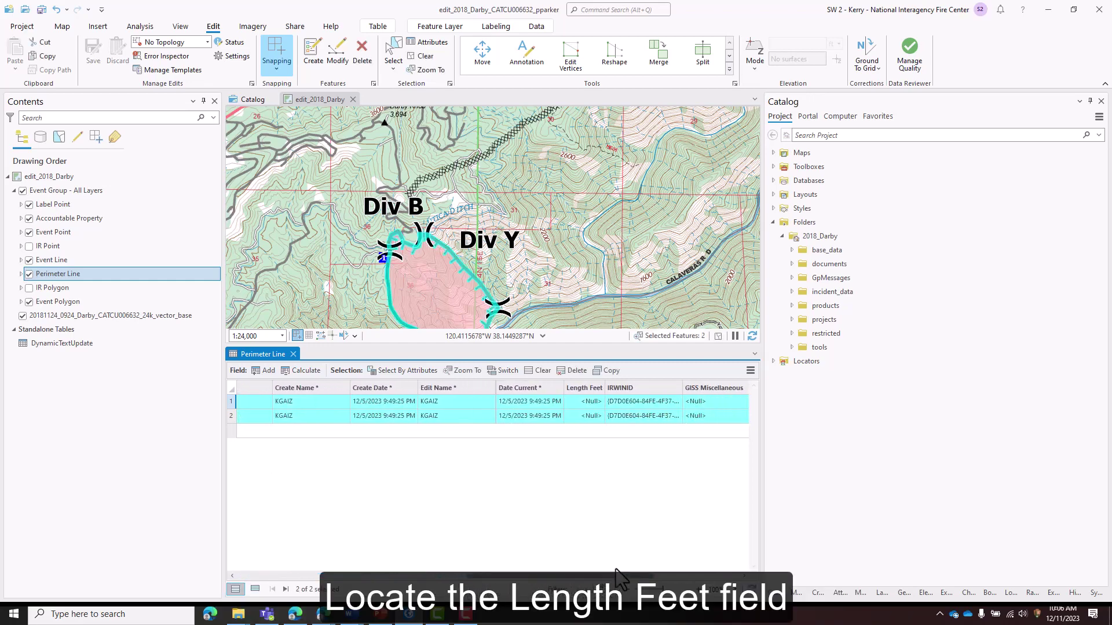
# Fill Length Feet with geodesic length in International Feet (7523, 7614) using Current Map, then close the table.
pyautogui.rightClick(597, 390)
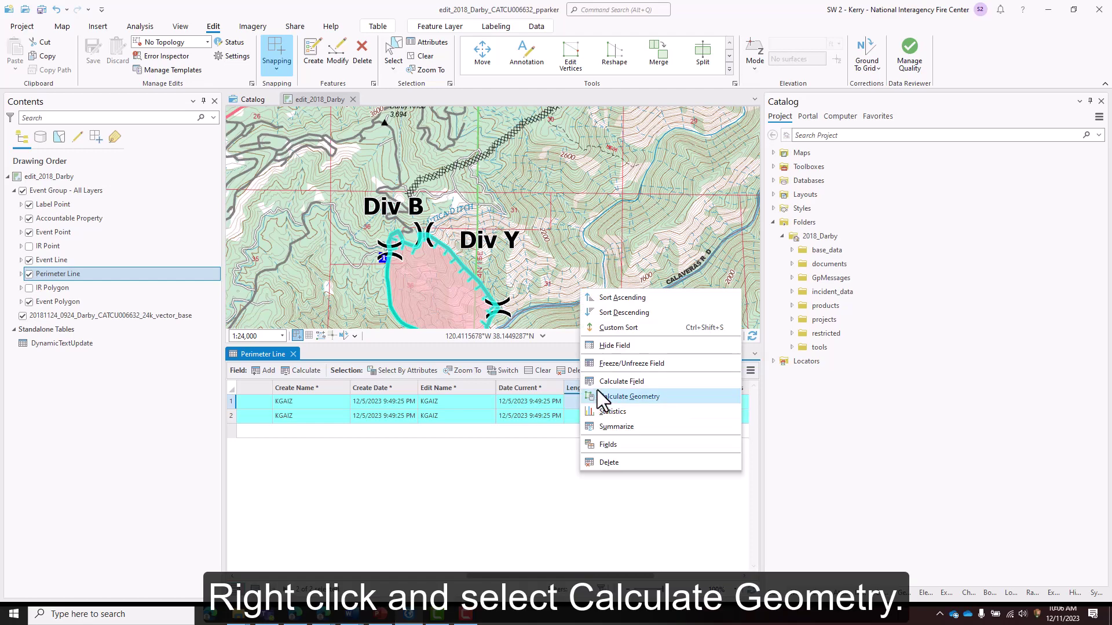
pyautogui.click(693, 397)
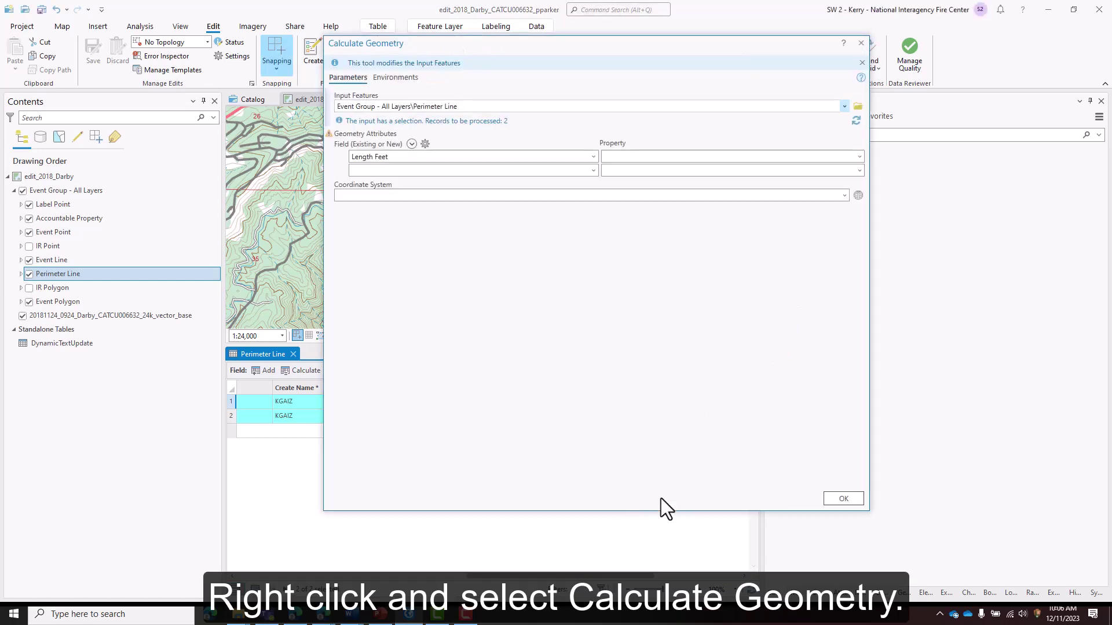
pyautogui.click(860, 157)
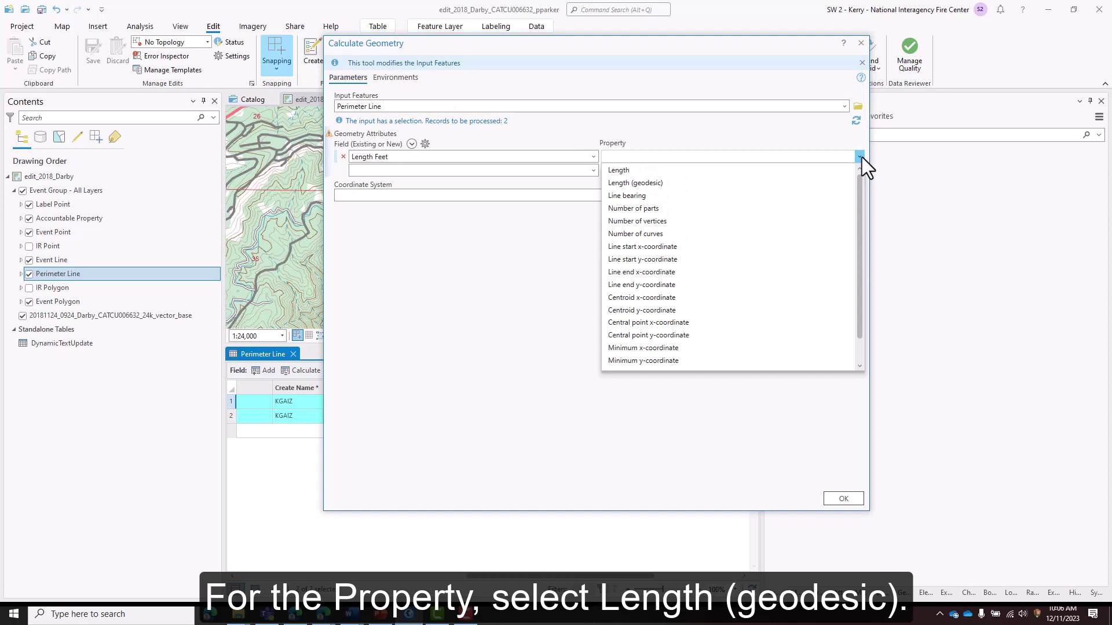
pyautogui.click(782, 183)
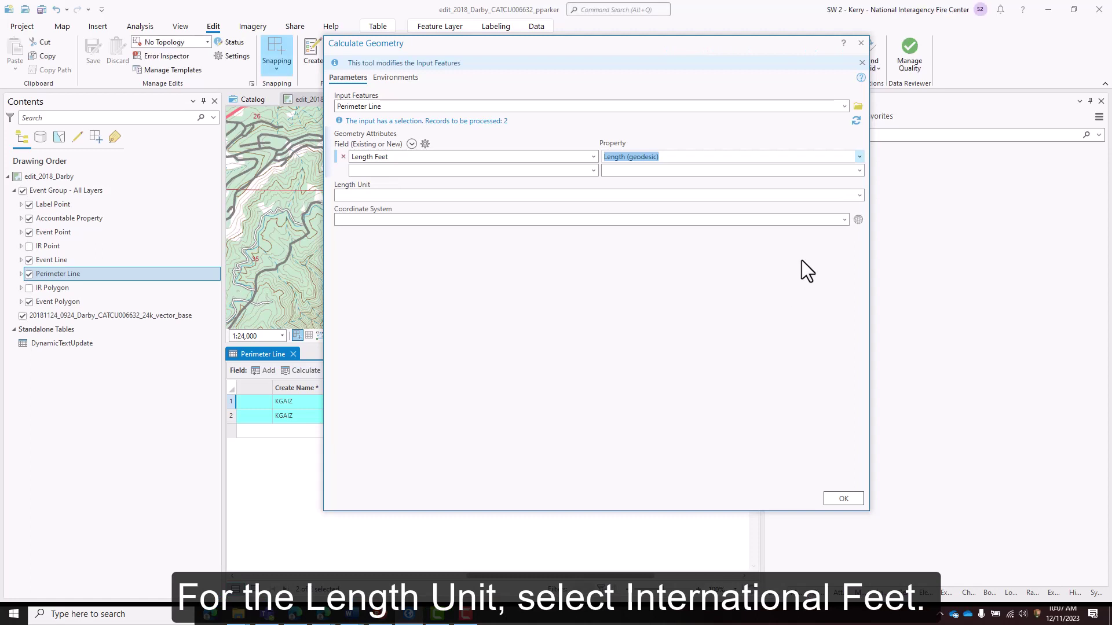
pyautogui.click(861, 196)
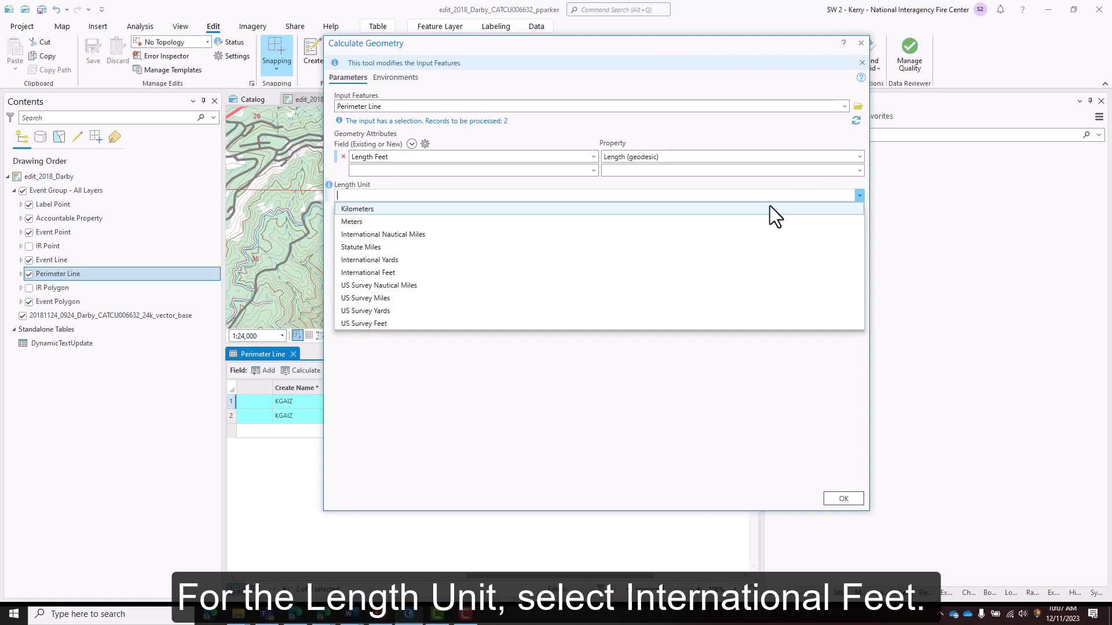
pyautogui.click(714, 273)
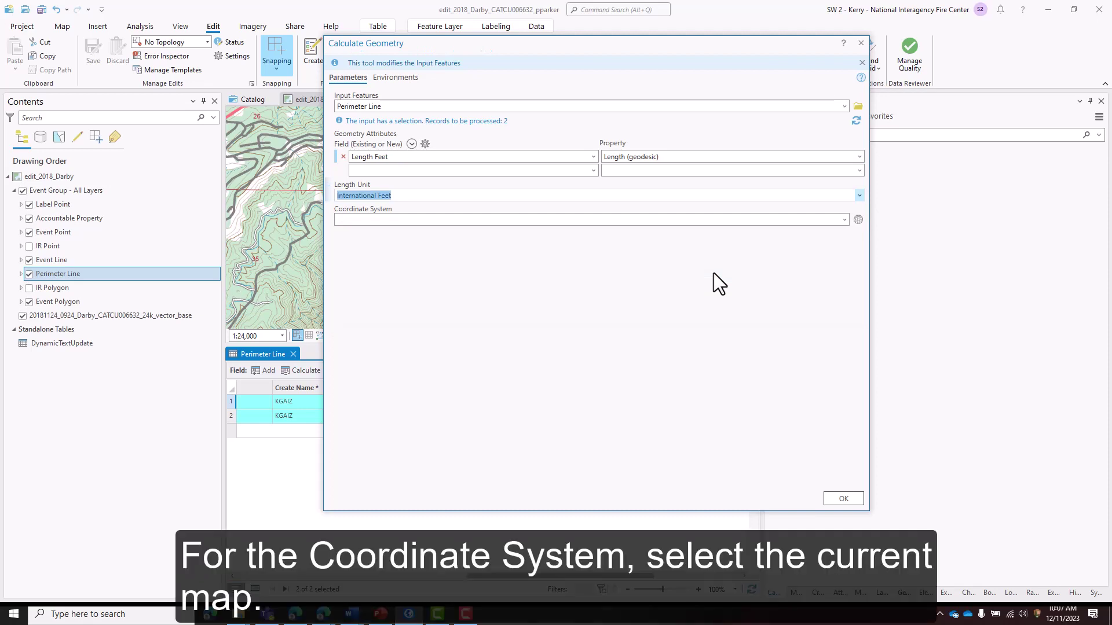
pyautogui.click(840, 220)
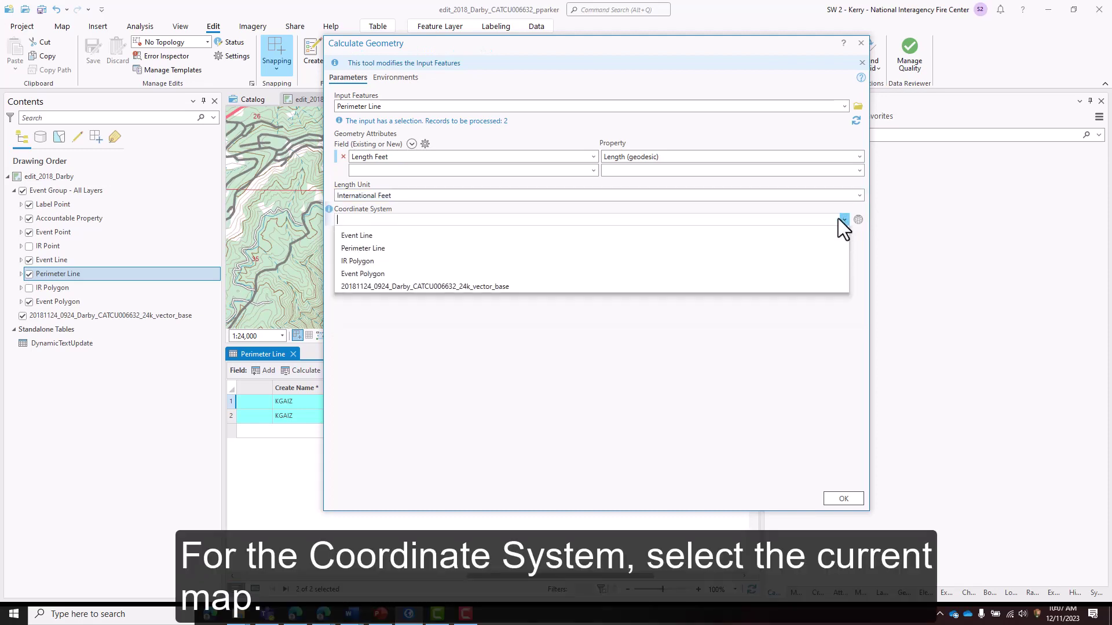
pyautogui.click(778, 231)
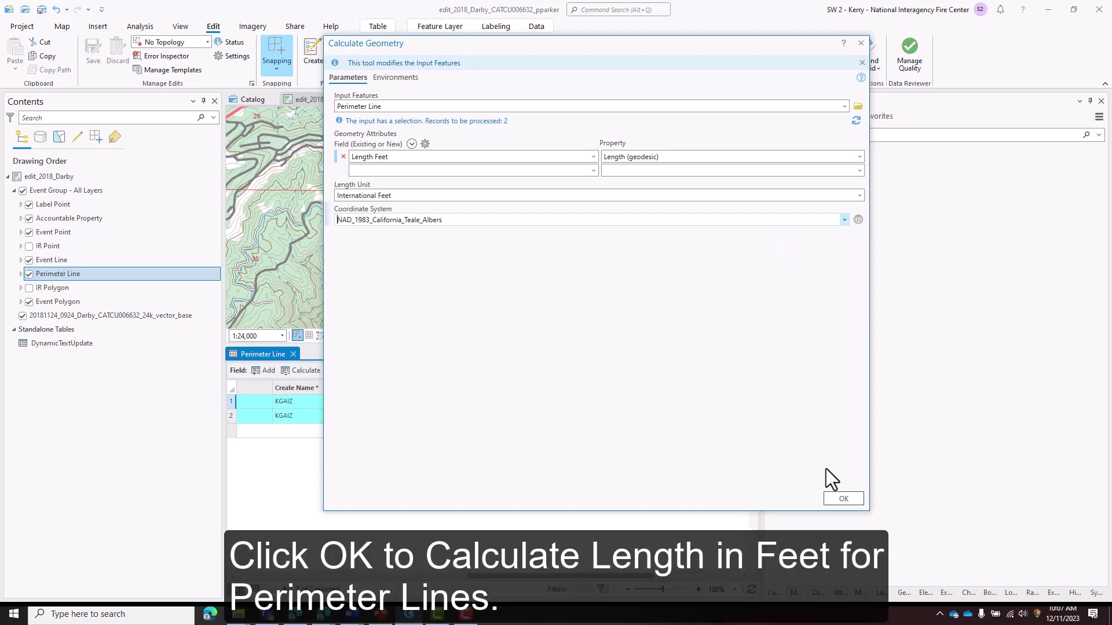
pyautogui.click(843, 499)
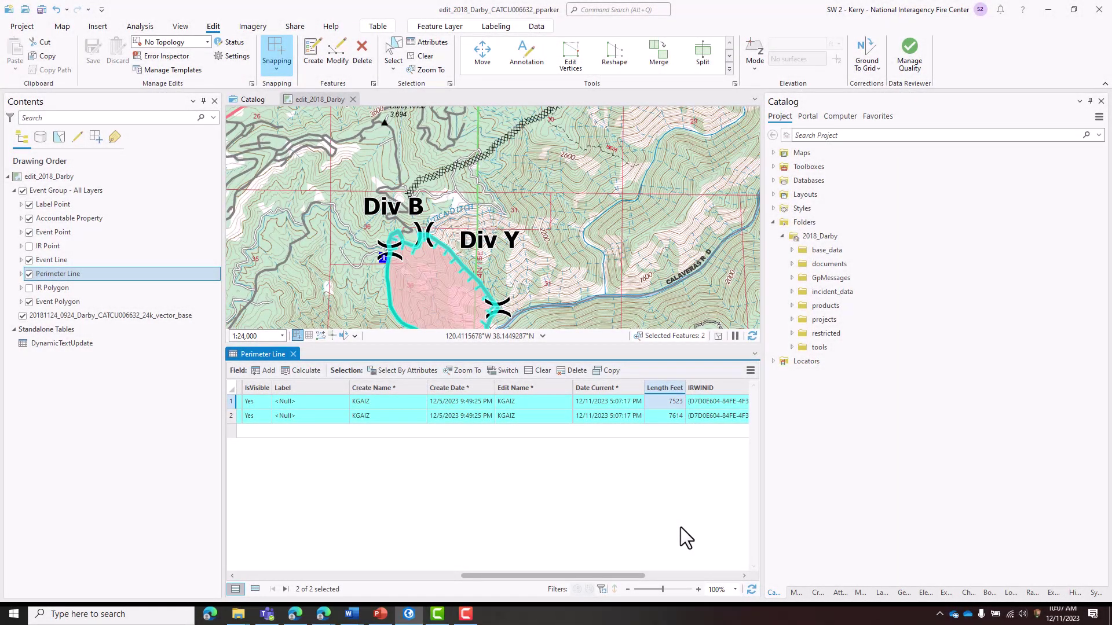
pyautogui.click(292, 354)
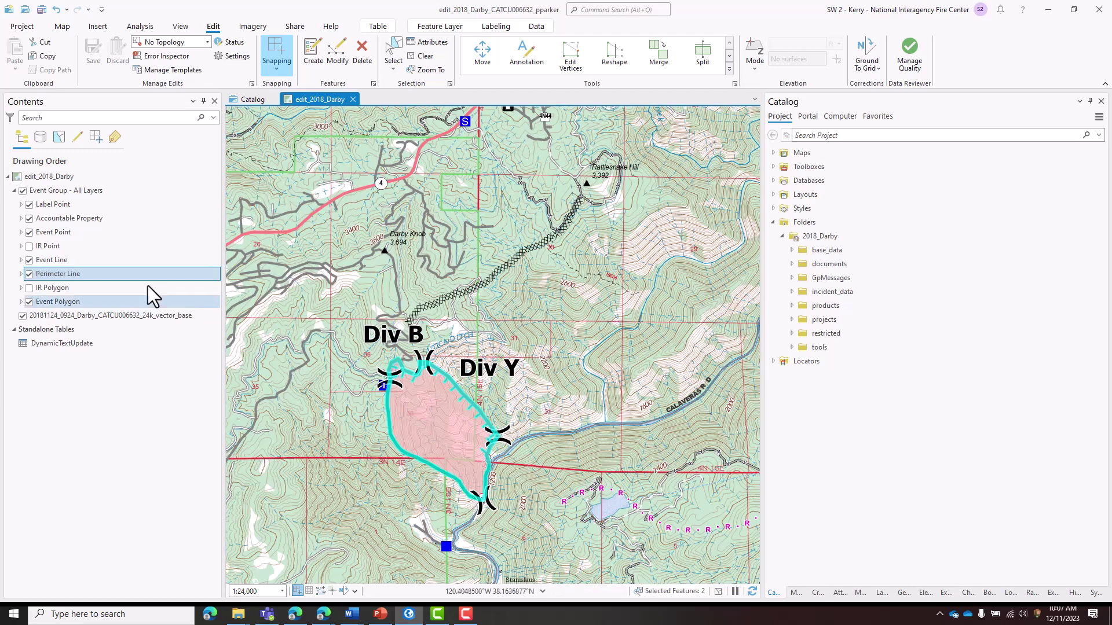
# Open the Event Line attribute table and select all three records.
pyautogui.rightClick(89, 260)
pyautogui.click(113, 221)
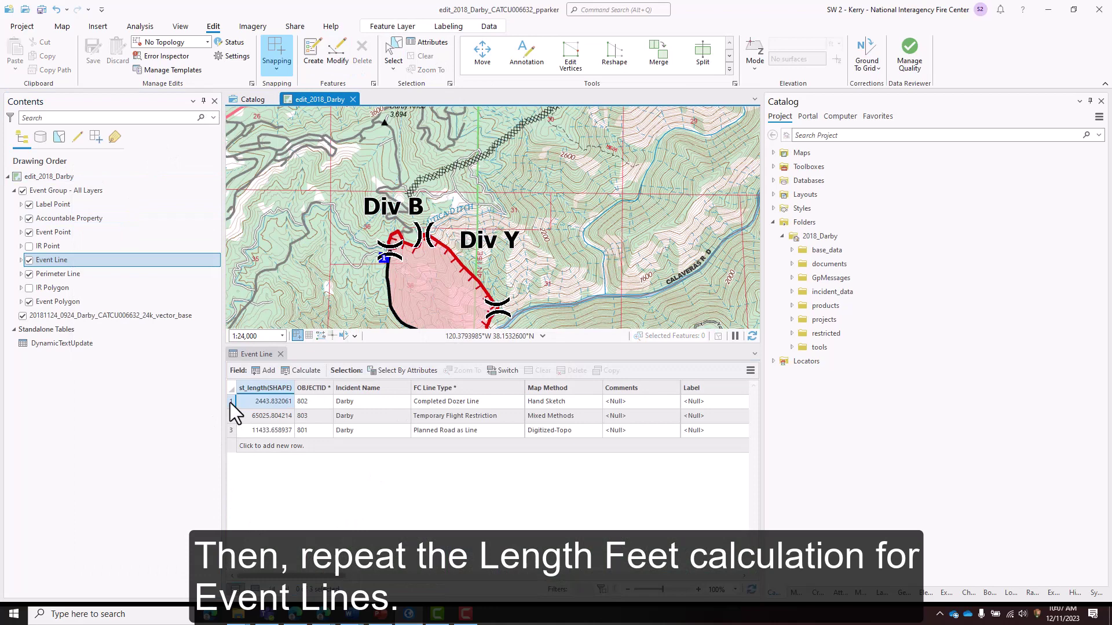
pyautogui.moveTo(231, 403); pyautogui.dragTo(248, 454)
pyautogui.moveTo(342, 577); pyautogui.dragTo(627, 579)
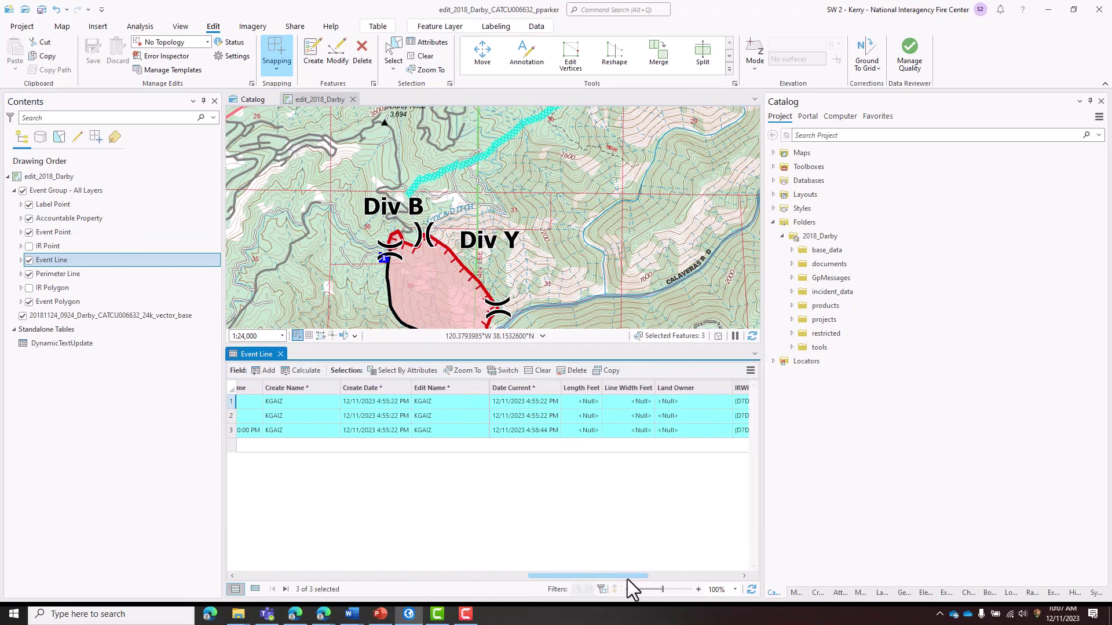
# Calculate Length Feet as geodesic International Feet (37542, 8021, 213325), then clear the selection and close the table.
pyautogui.rightClick(595, 388)
pyautogui.click(668, 395)
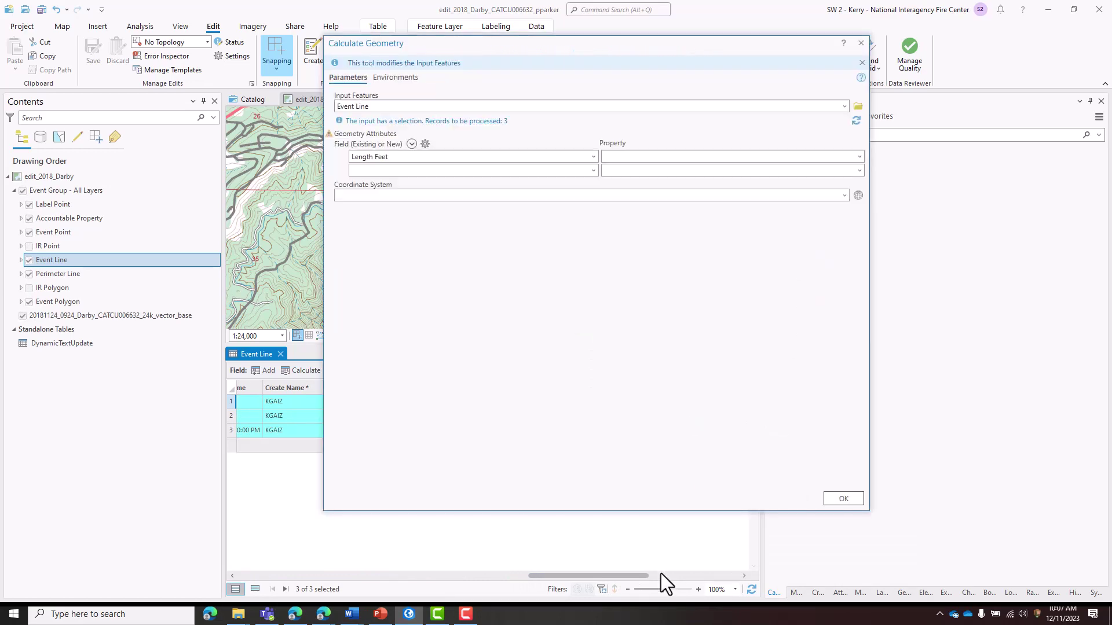
pyautogui.click(859, 157)
pyautogui.click(832, 182)
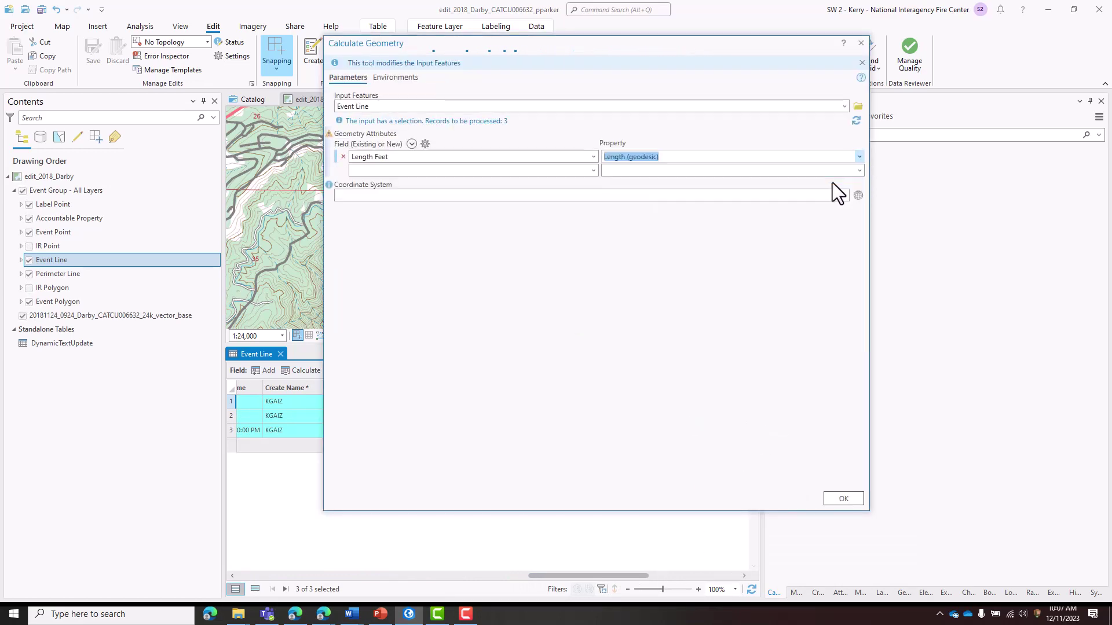
pyautogui.click(858, 196)
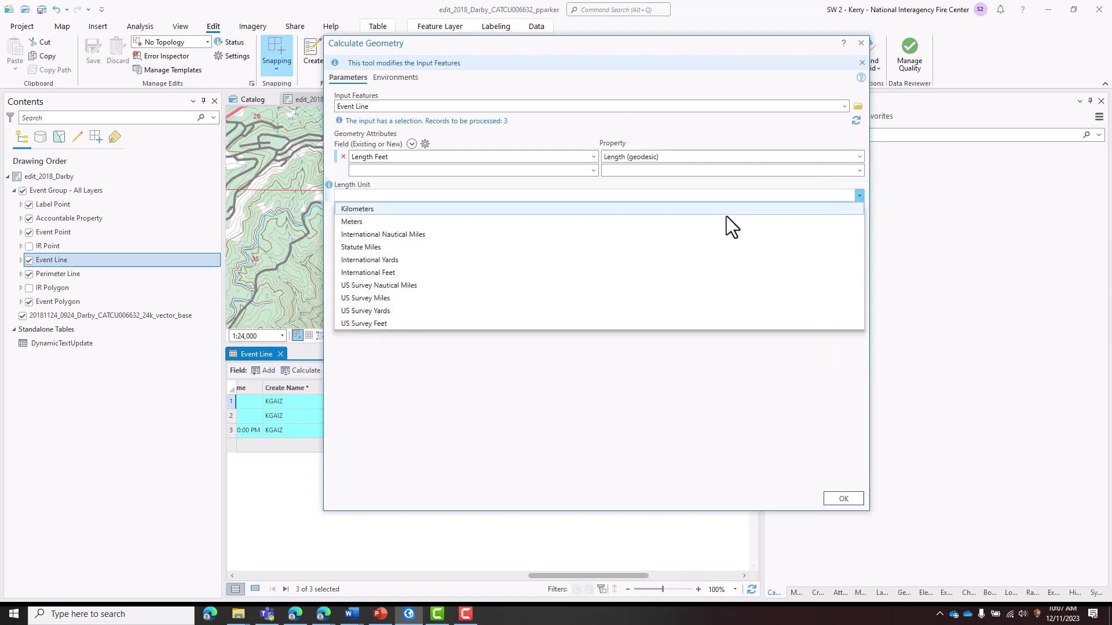
pyautogui.click(723, 273)
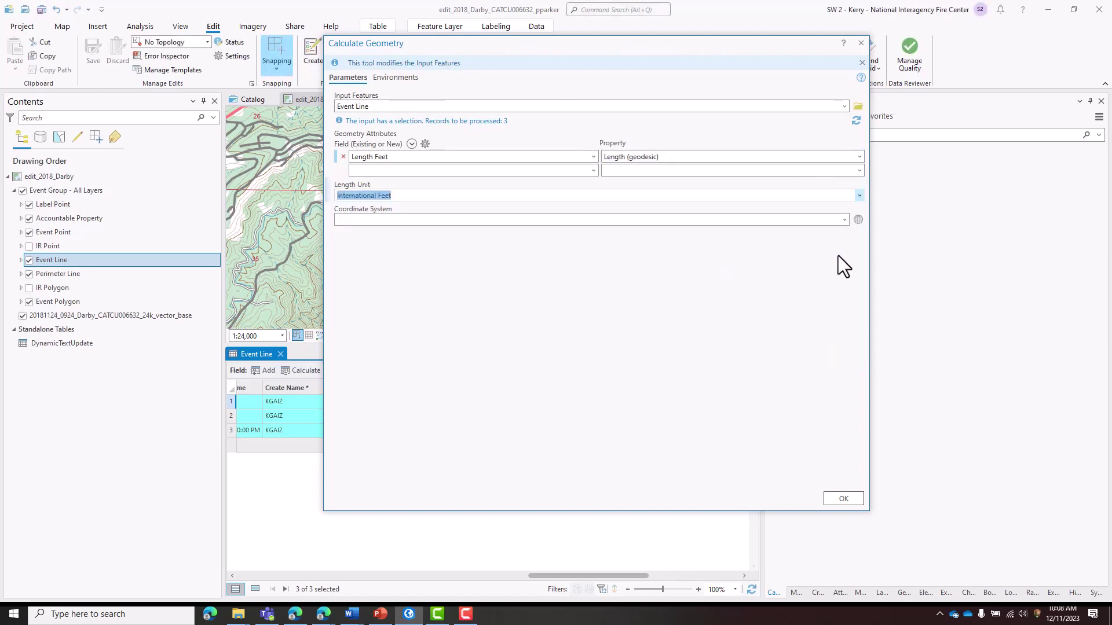
pyautogui.click(844, 220)
pyautogui.click(789, 234)
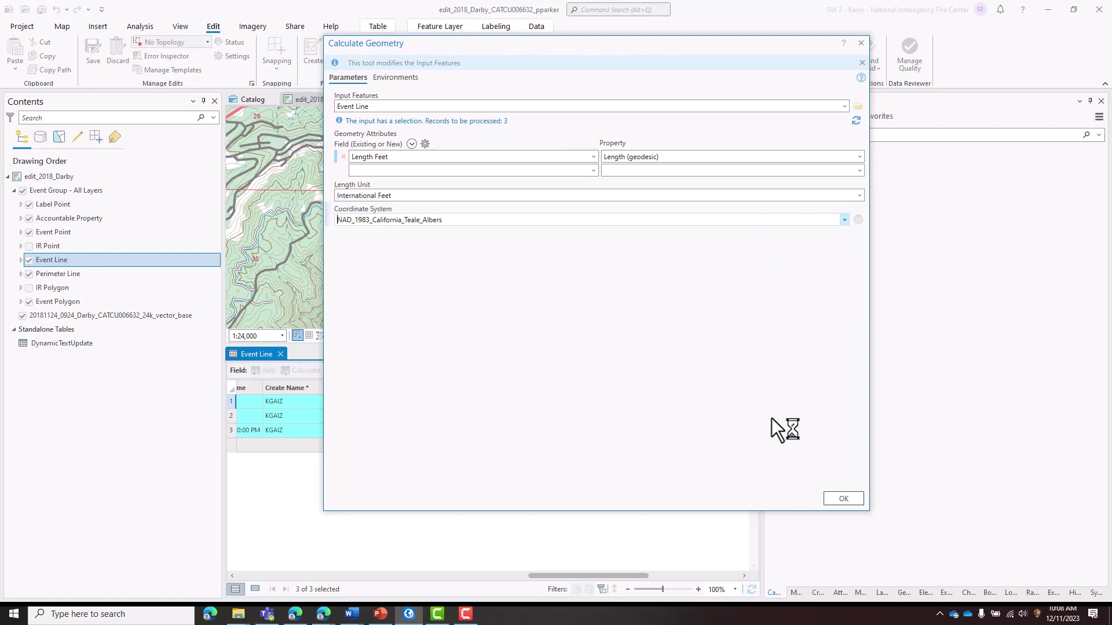
pyautogui.click(843, 498)
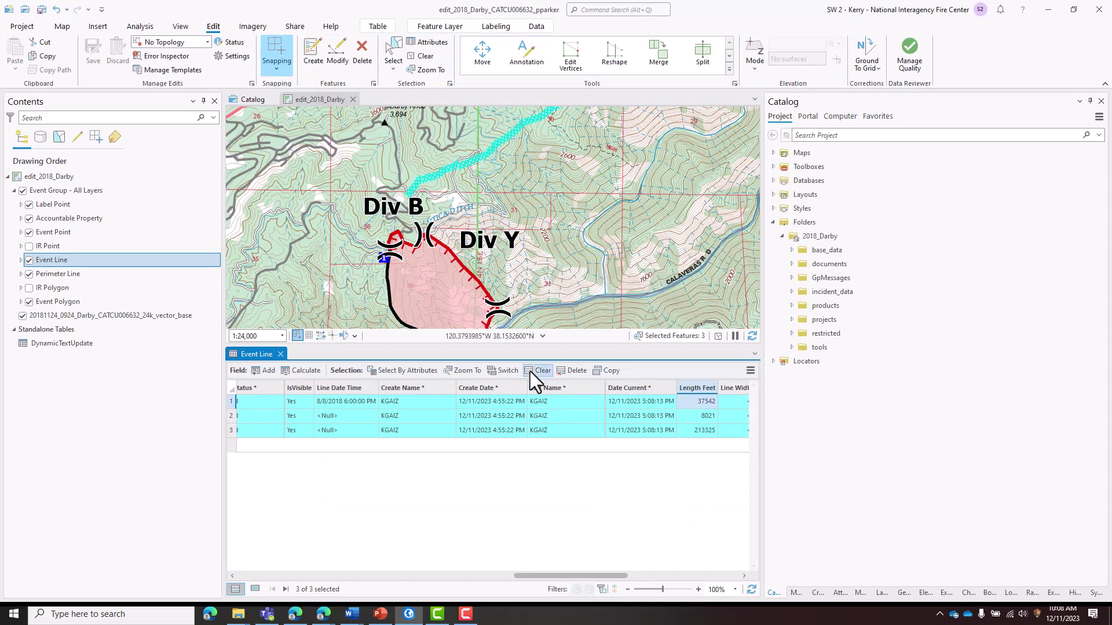
pyautogui.click(530, 370)
pyautogui.click(280, 354)
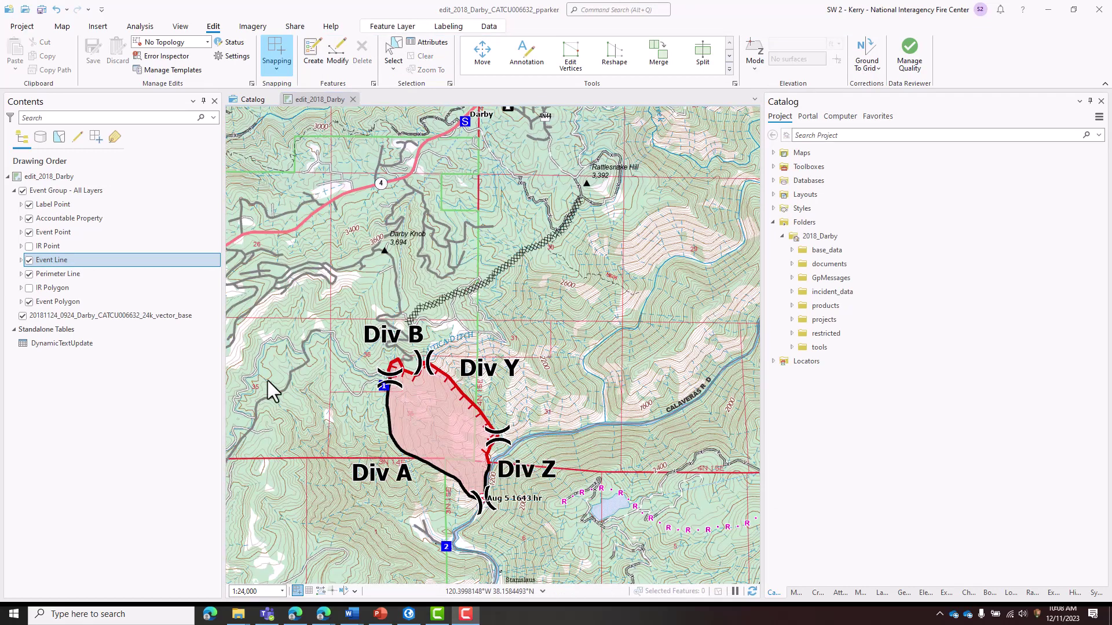
# Open the Event Point attribute table and select all eight point records.
pyautogui.rightClick(134, 231)
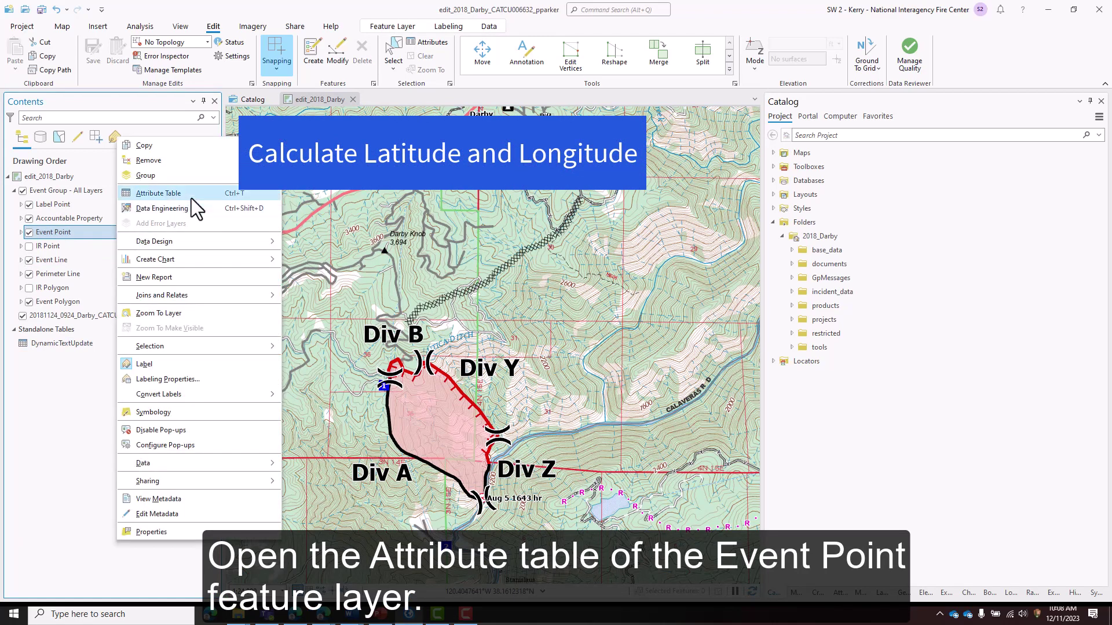
pyautogui.click(198, 191)
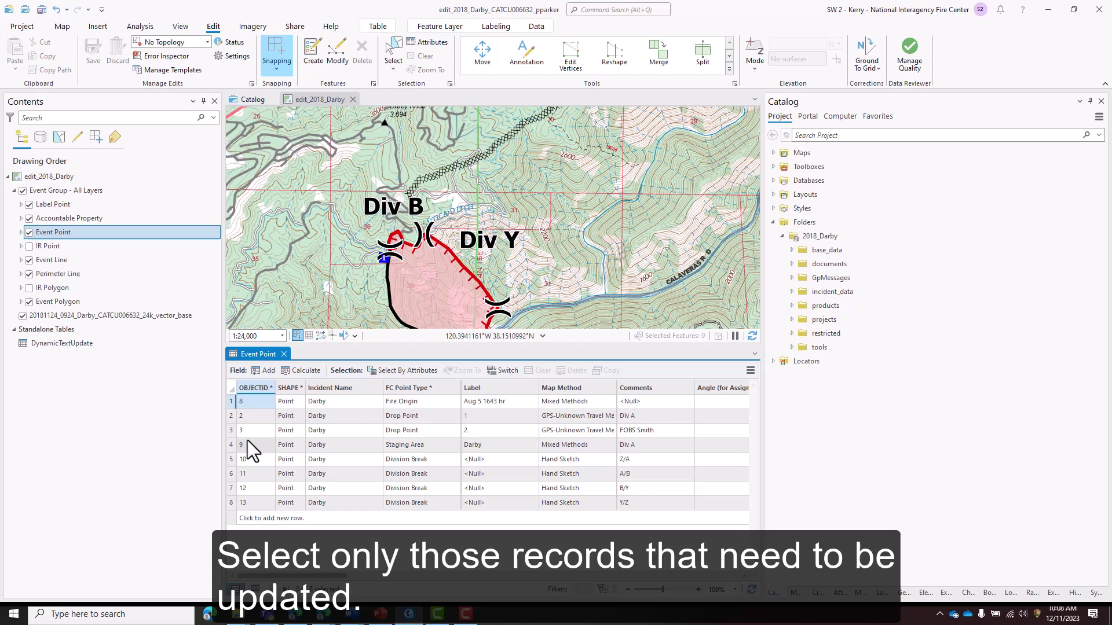
pyautogui.moveTo(229, 403); pyautogui.dragTo(238, 504)
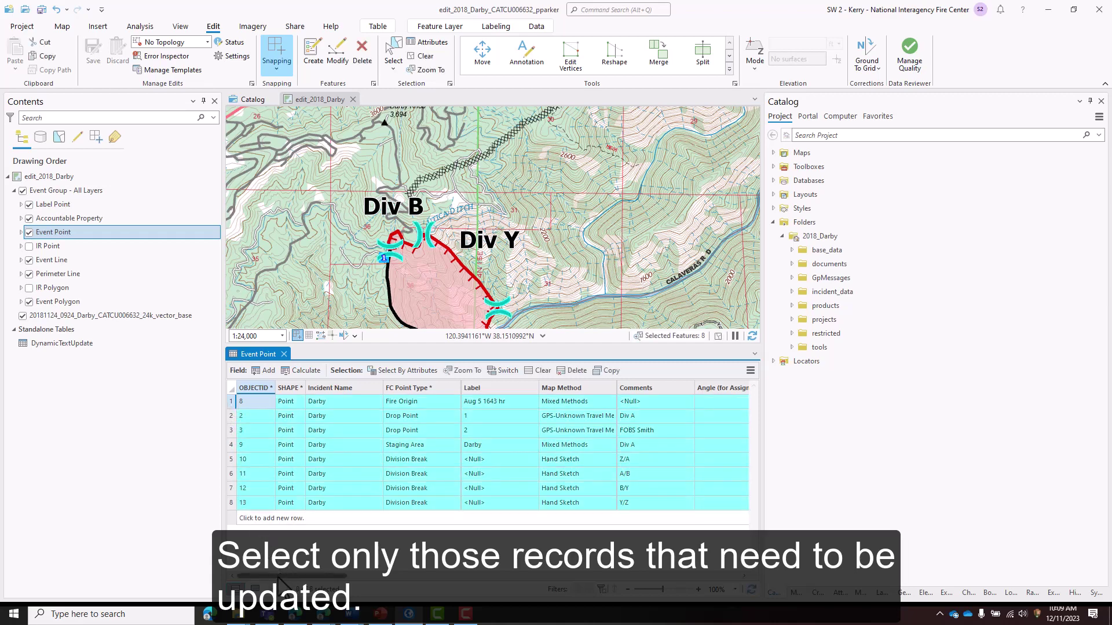
pyautogui.moveTo(280, 577); pyautogui.dragTo(351, 578)
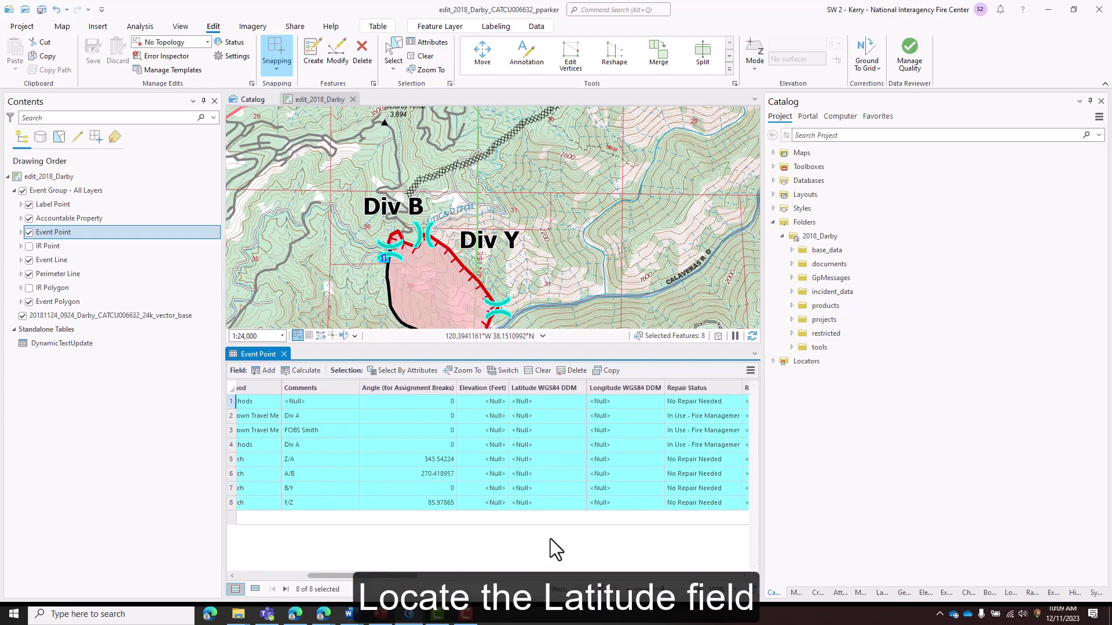
# Calculate Latitude WGS84 DDM with the imported tools\calculate_Lat.cal expression, e.g. 38° 09.476' N.
pyautogui.rightClick(577, 388)
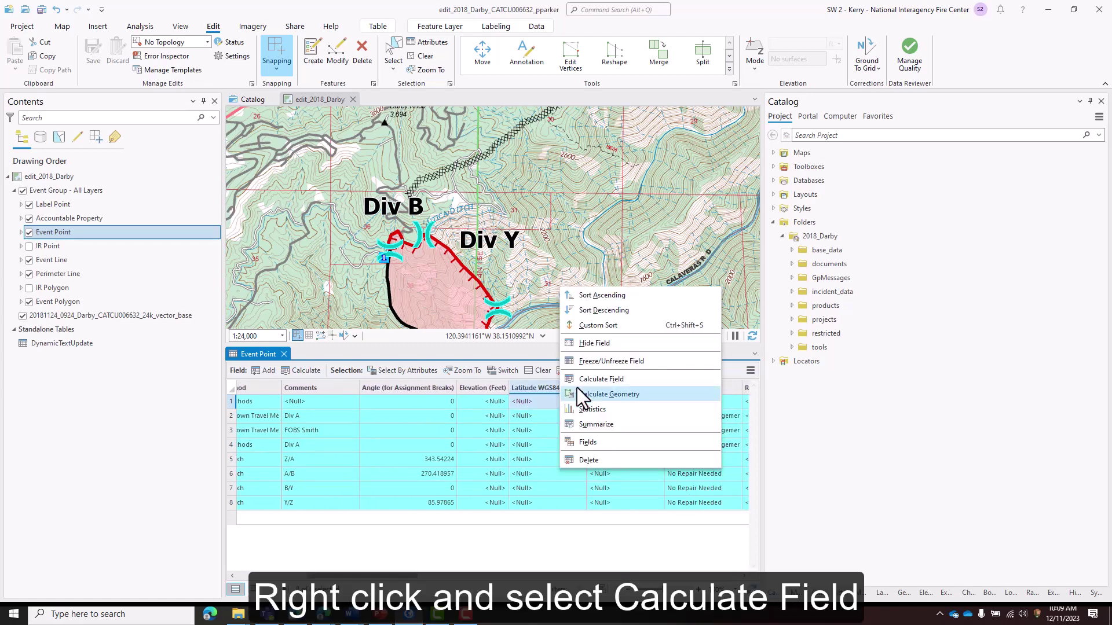
pyautogui.click(665, 378)
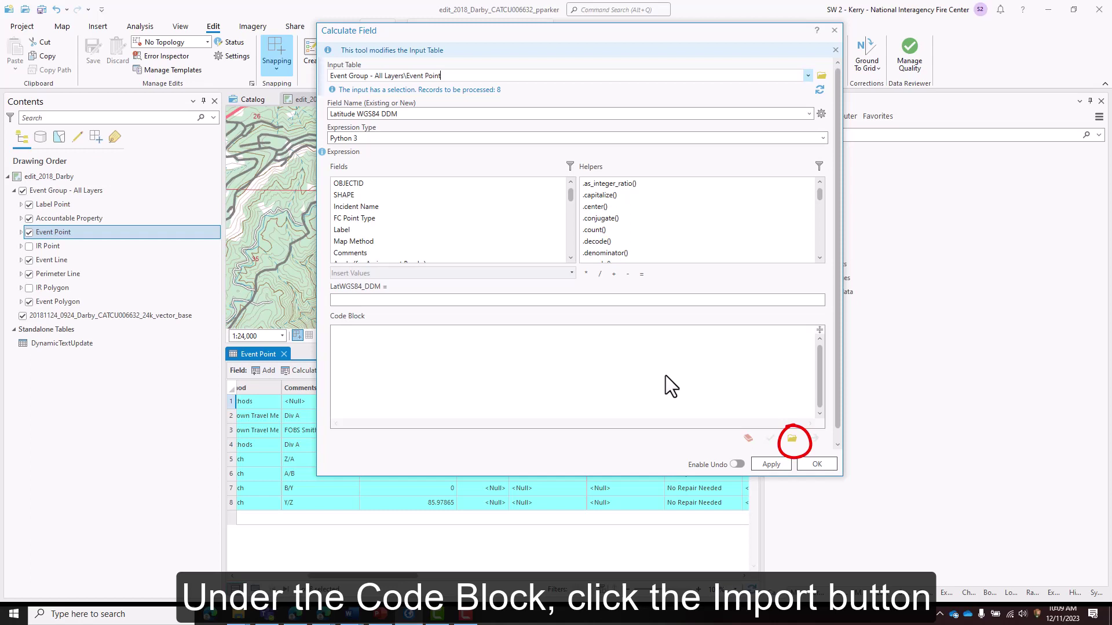
pyautogui.click(792, 439)
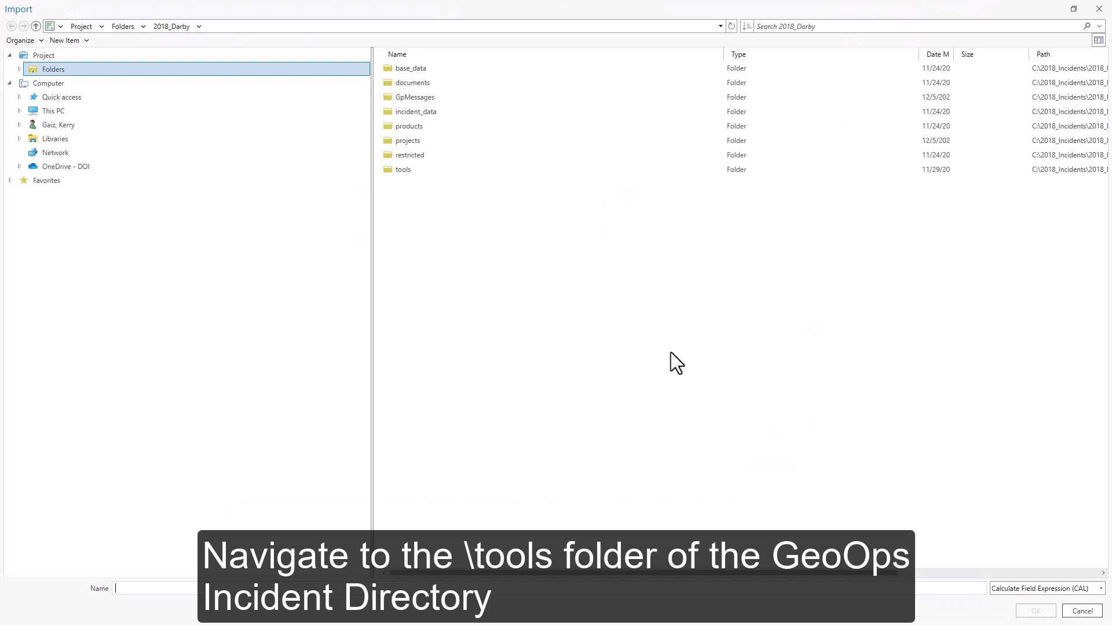
pyautogui.doubleClick(405, 174)
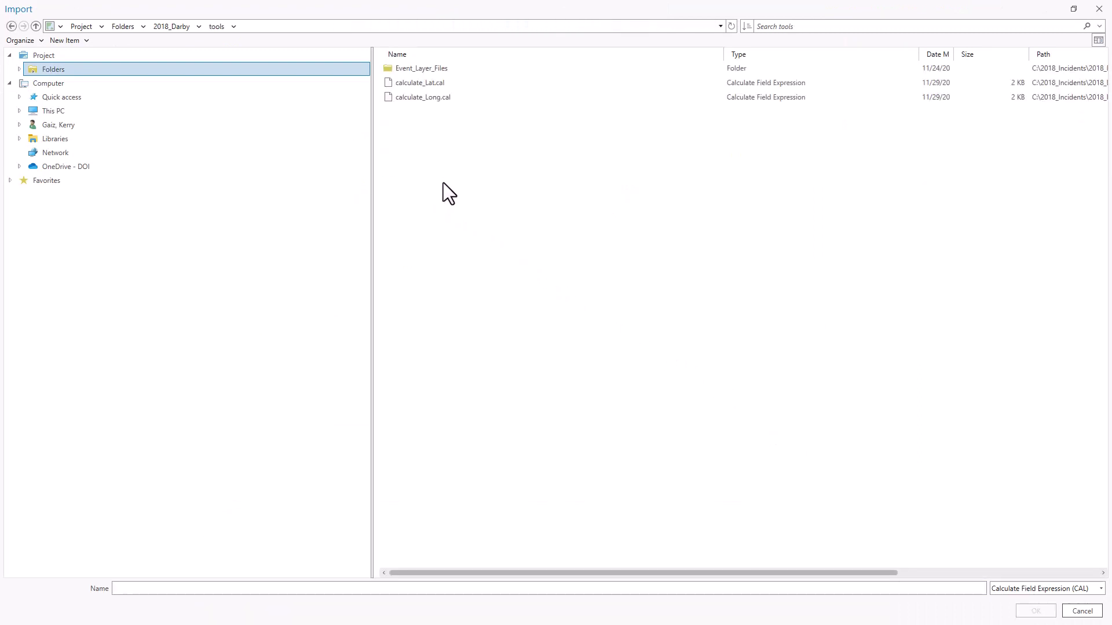
pyautogui.click(456, 83)
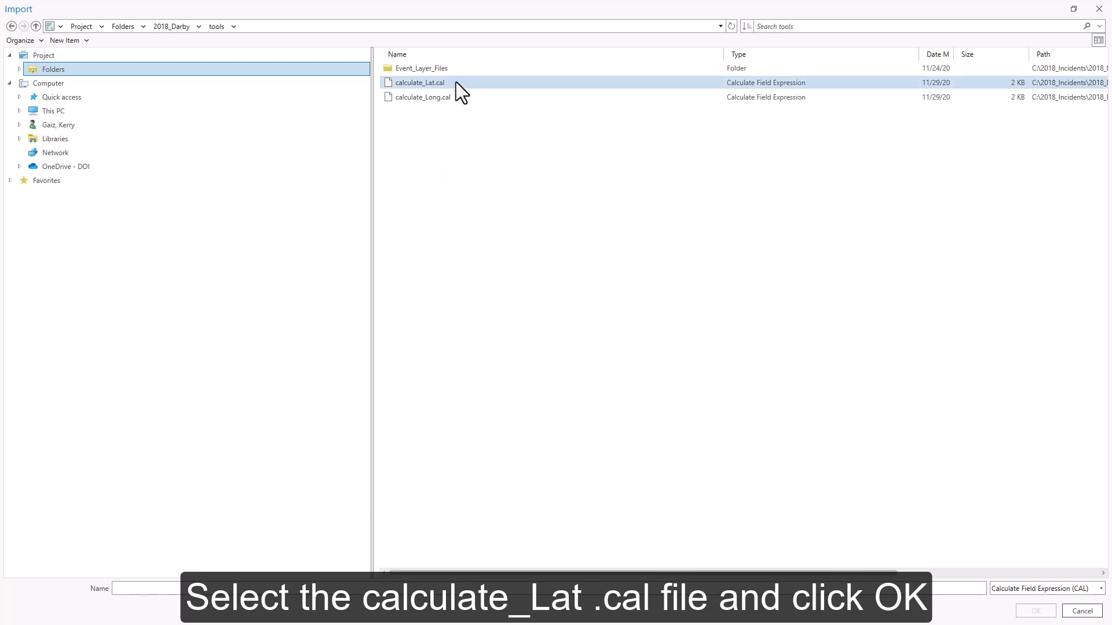
pyautogui.click(457, 82)
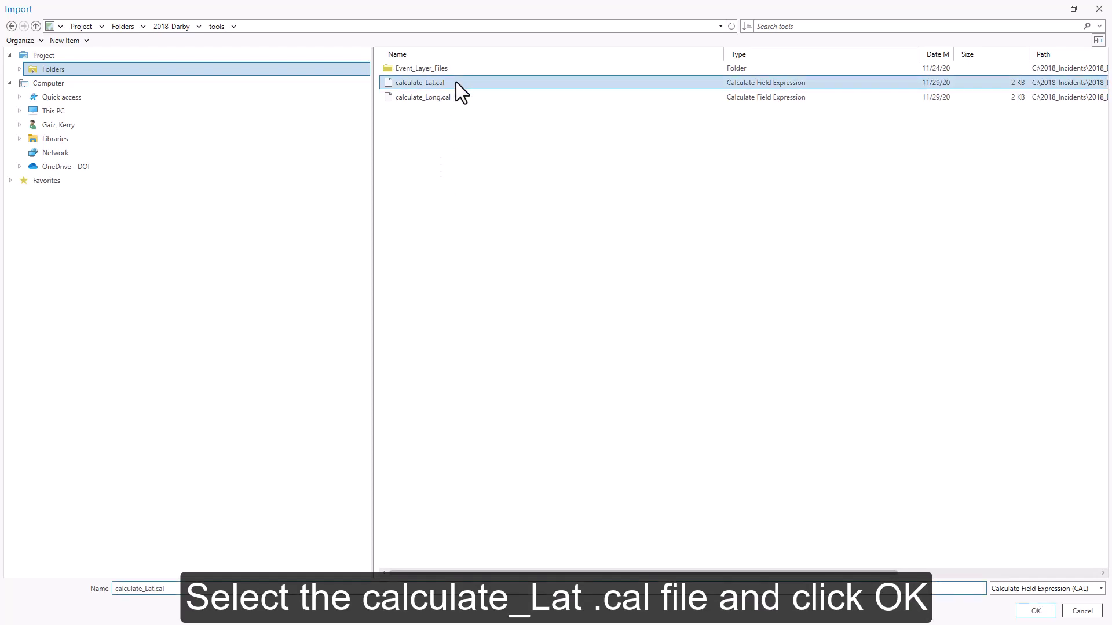
pyautogui.click(1034, 612)
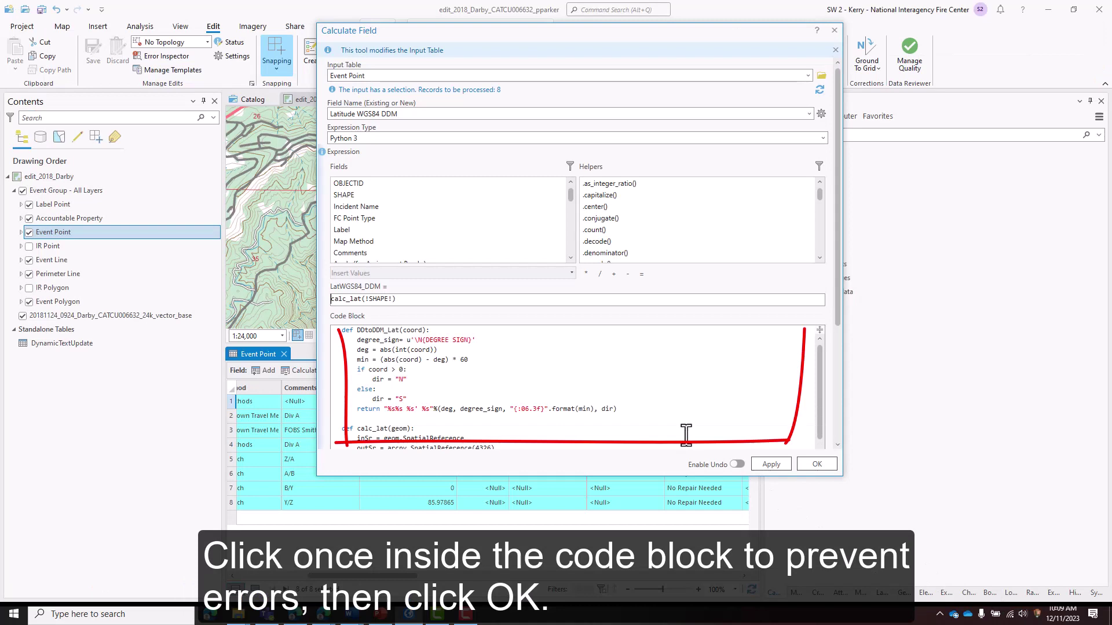
pyautogui.click(683, 429)
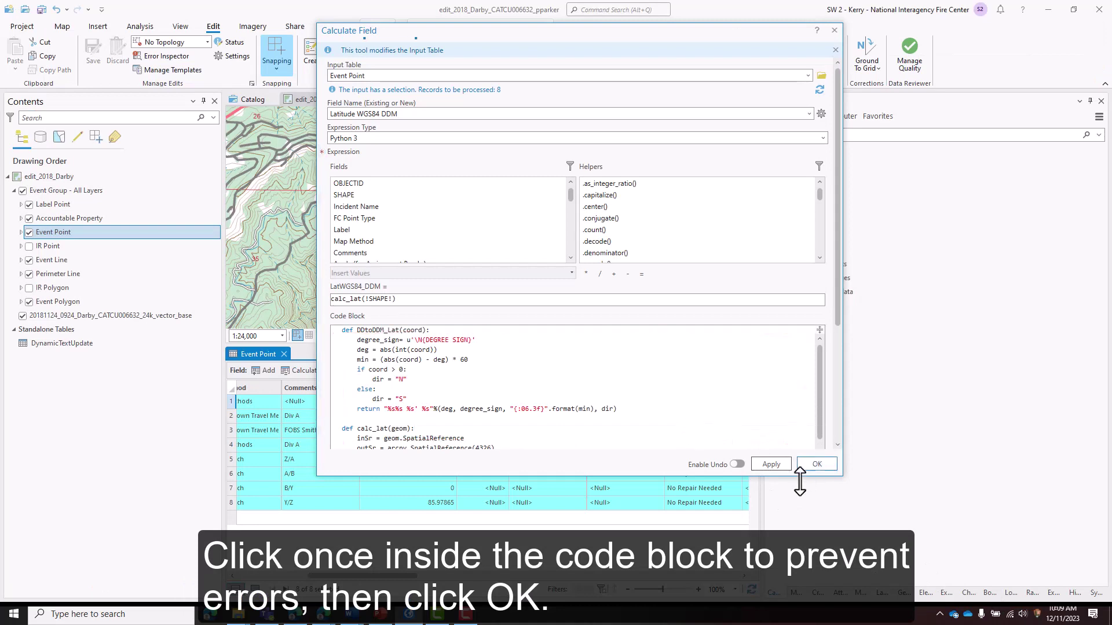
pyautogui.click(810, 464)
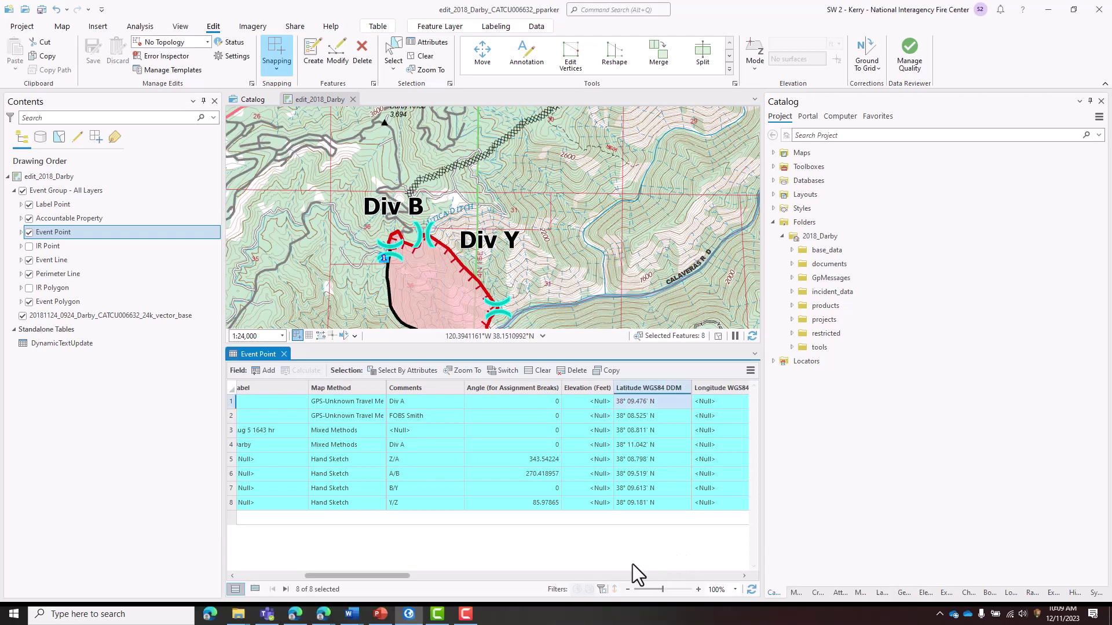
# Calculate Longitude WGS84 DDM for all eight points with the imported calculate_Long.cal expression, e.g. 120° 23.115' W.
pyautogui.moveTo(399, 577); pyautogui.dragTo(398, 577)
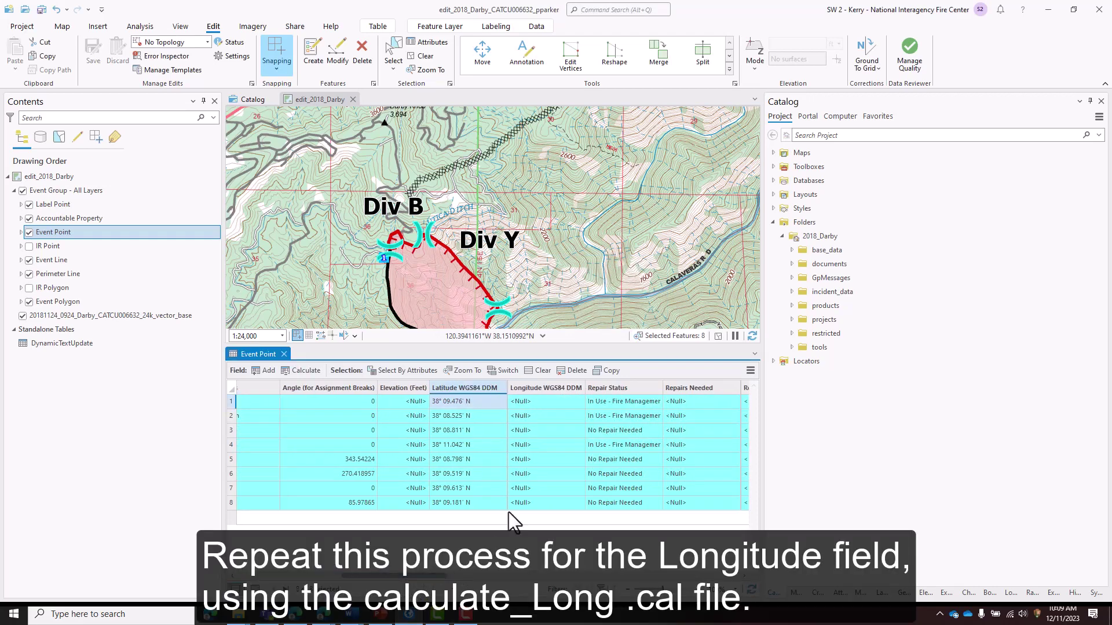
pyautogui.click(550, 388)
pyautogui.rightClick(550, 388)
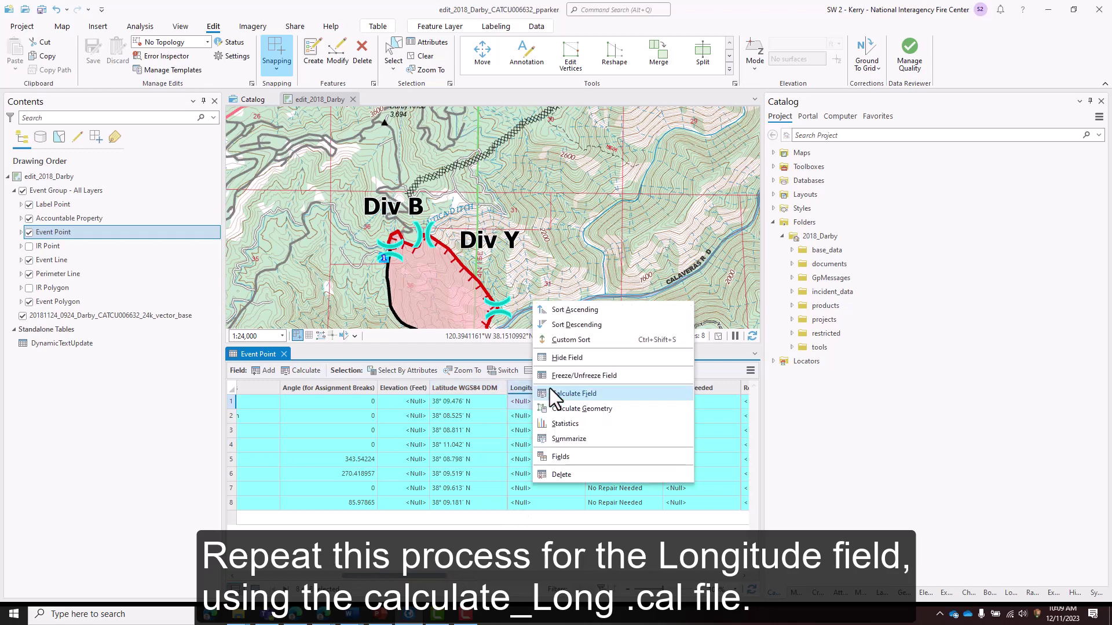
pyautogui.click(614, 390)
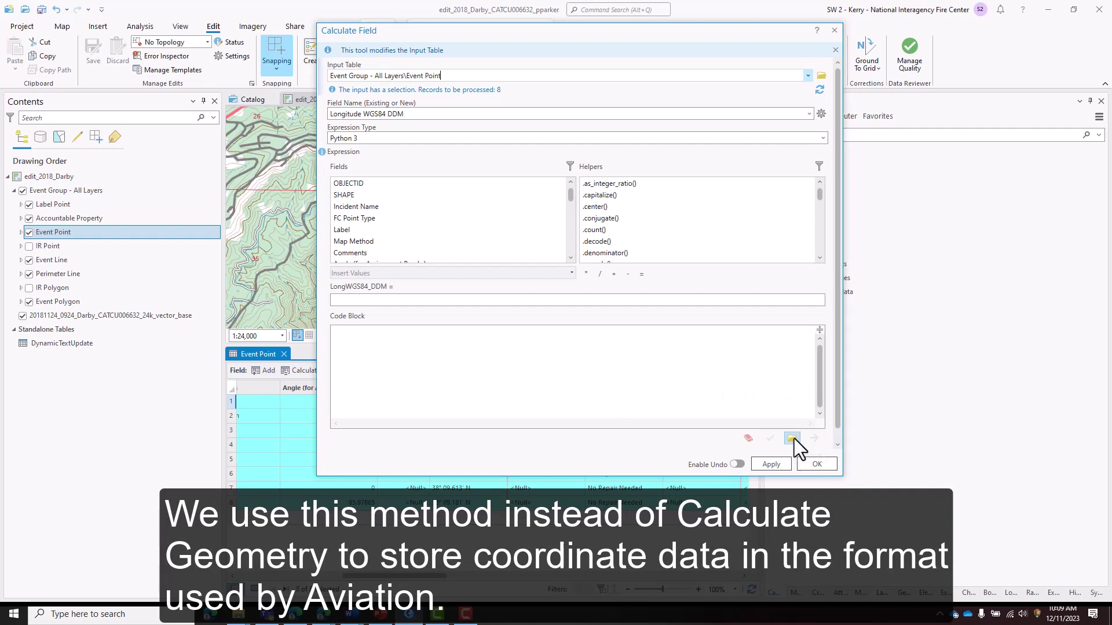
pyautogui.click(793, 439)
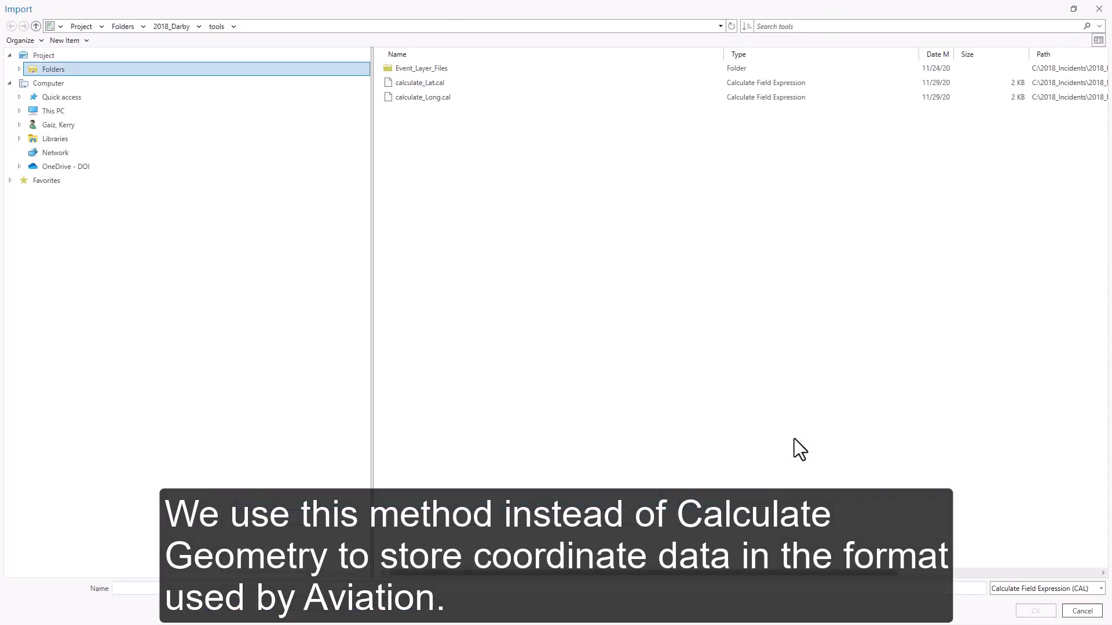
pyautogui.click(411, 97)
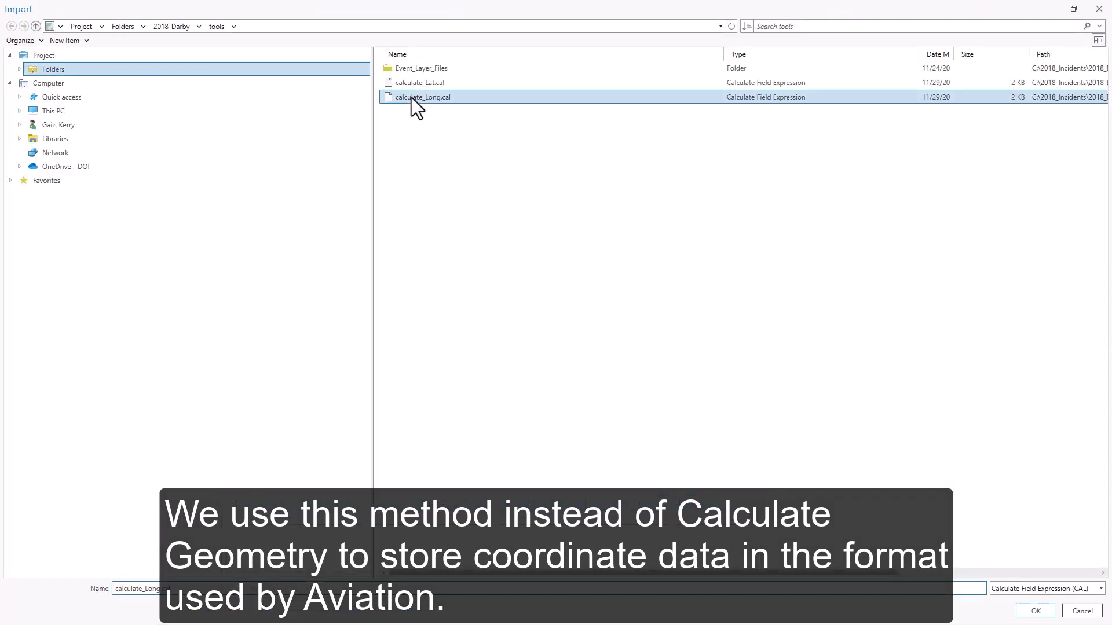
pyautogui.click(1034, 611)
pyautogui.click(677, 418)
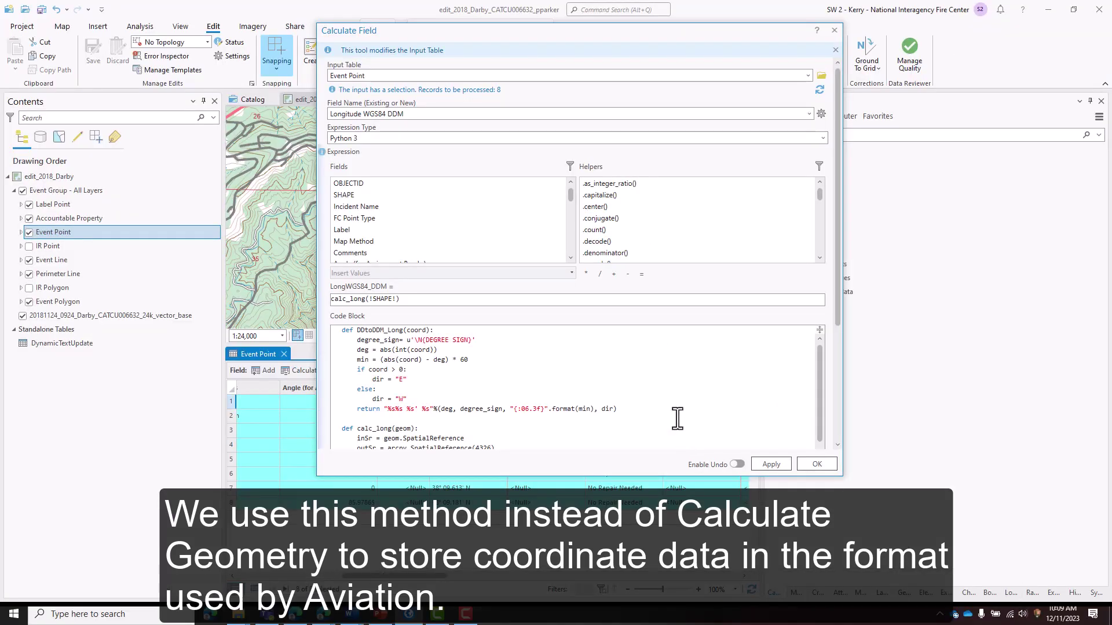
pyautogui.click(822, 467)
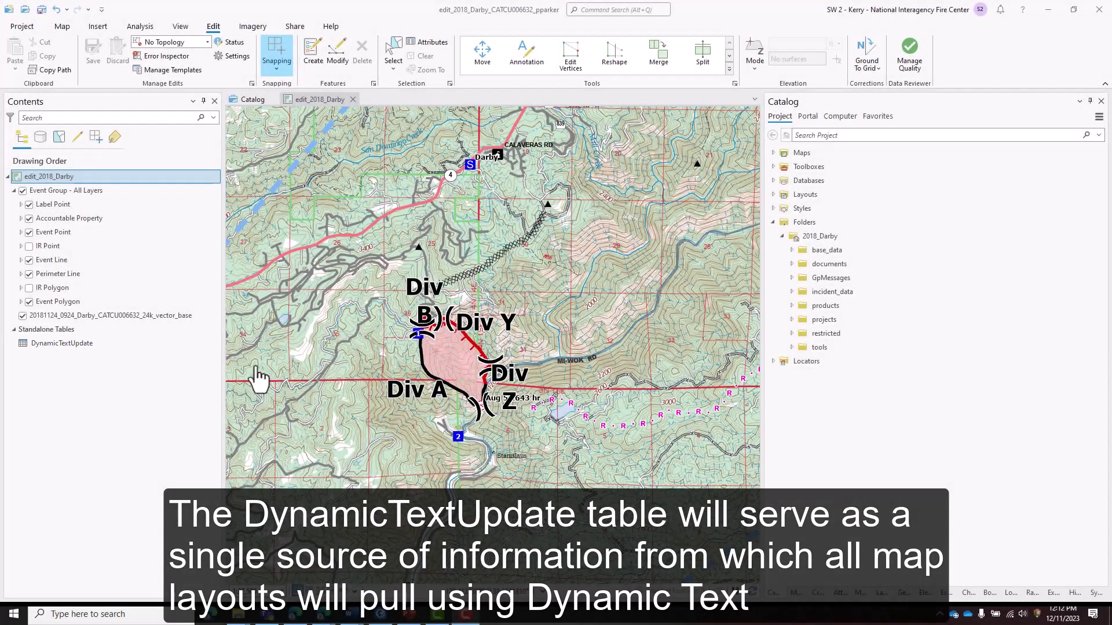
# Open the DynamicTextUpdate table and set its Source Statement to 'Acres from GPS'.
pyautogui.rightClick(124, 345)
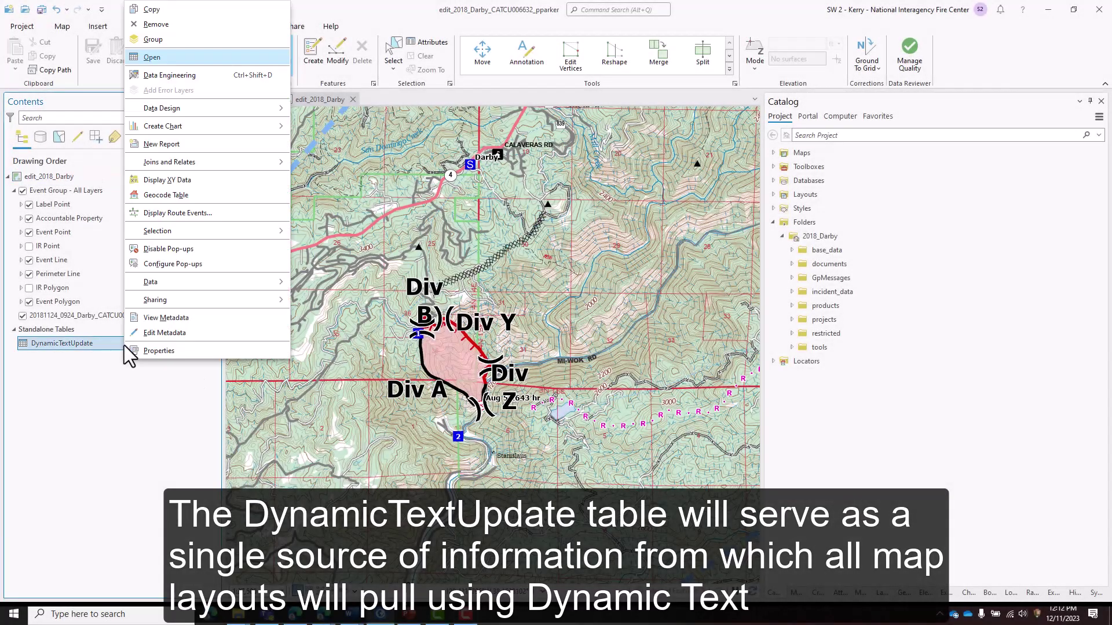
pyautogui.click(225, 63)
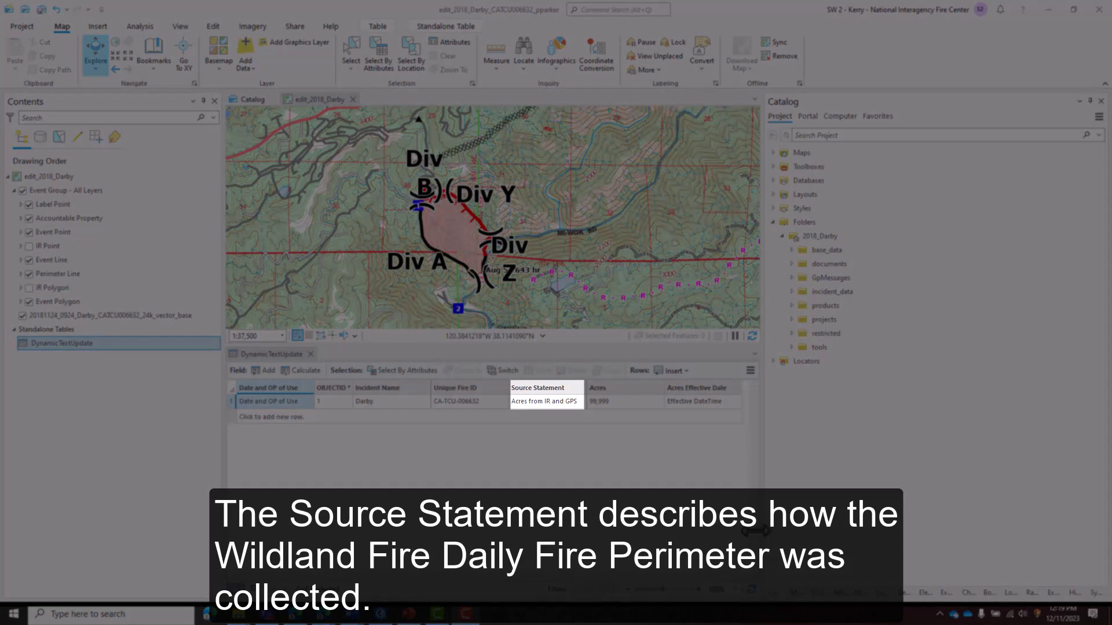
pyautogui.click(553, 404)
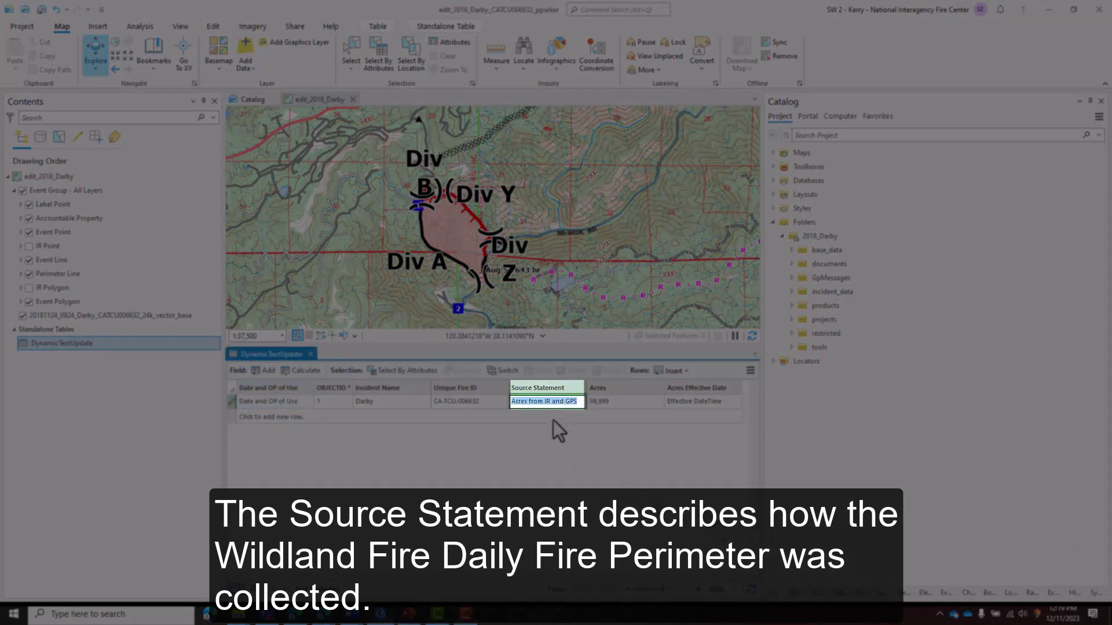
pyautogui.write('Acres from GPS')
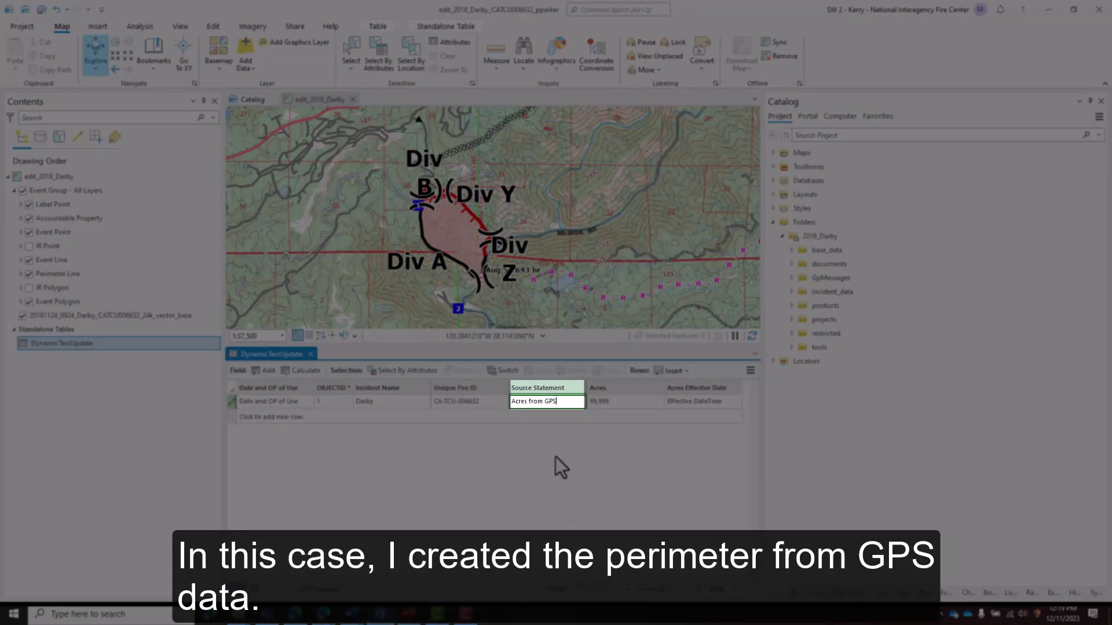
pyautogui.press('Return')
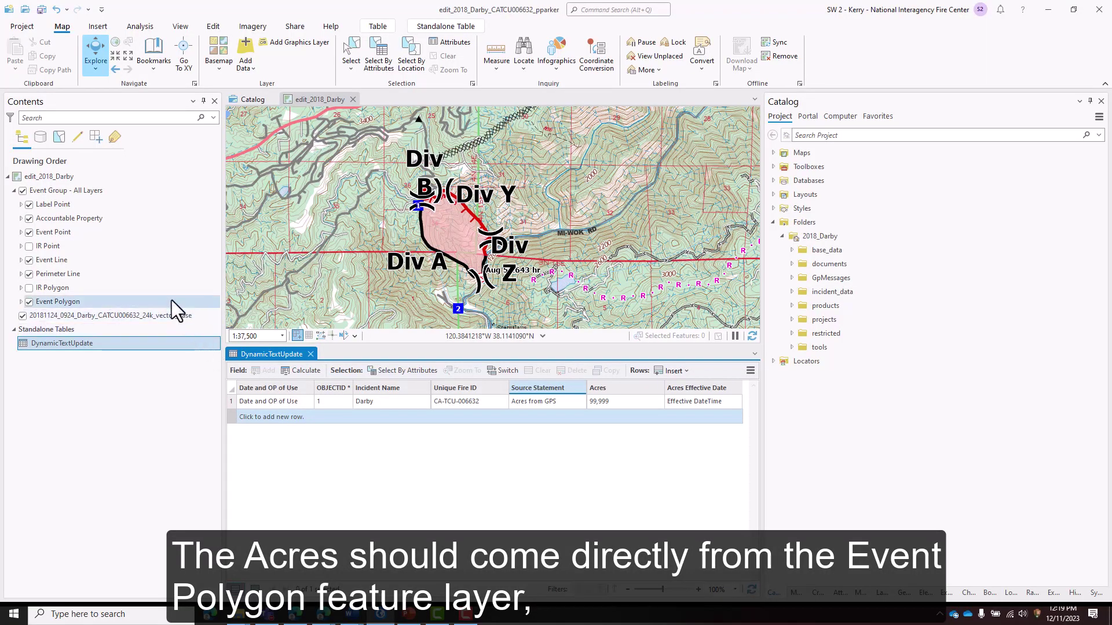
# Reopen the Event Polygon attribute table to read its acreage.
pyautogui.rightClick(172, 297)
pyautogui.click(270, 248)
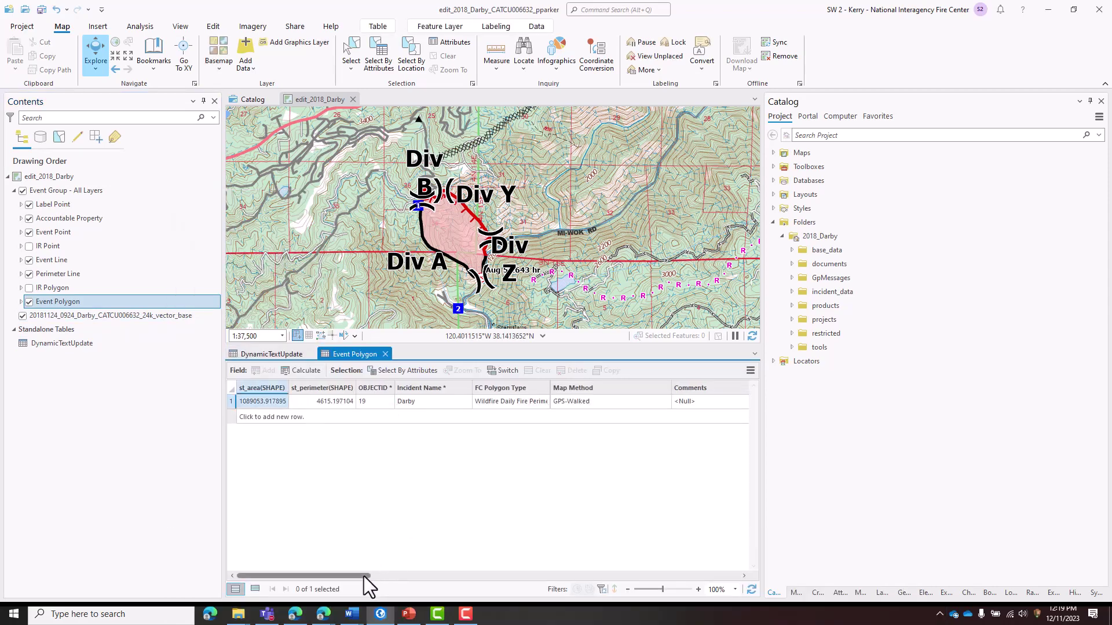
pyautogui.moveTo(364, 576); pyautogui.dragTo(397, 579)
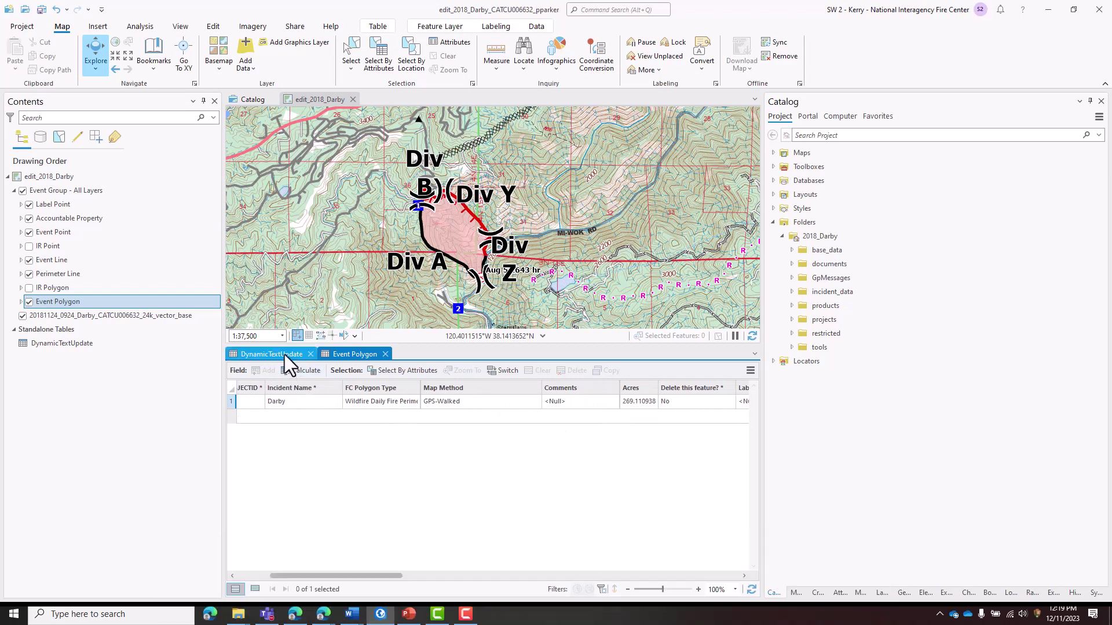
# Enter 269 as the Acres value in the DynamicTextUpdate table.
pyautogui.click(284, 355)
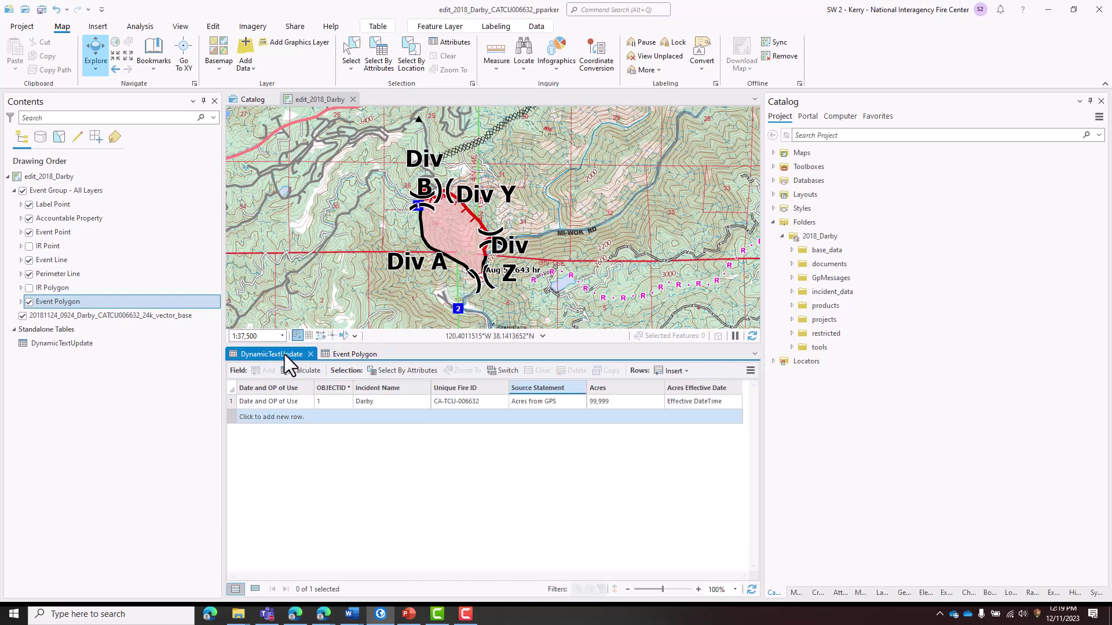
pyautogui.doubleClick(637, 401)
pyautogui.write('269')
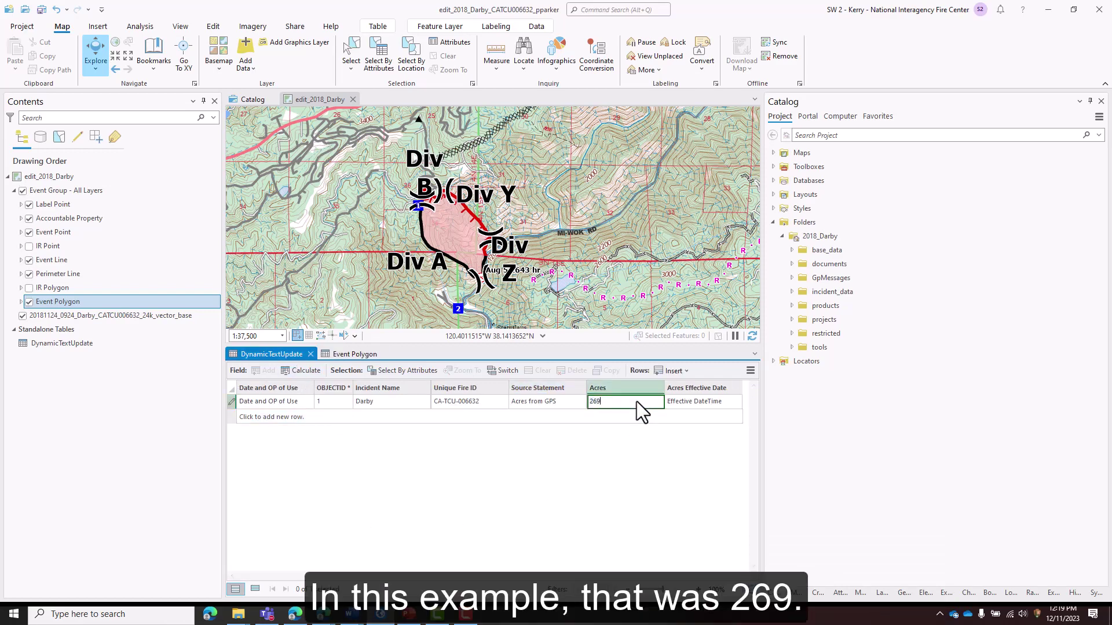
pyautogui.press('Return')
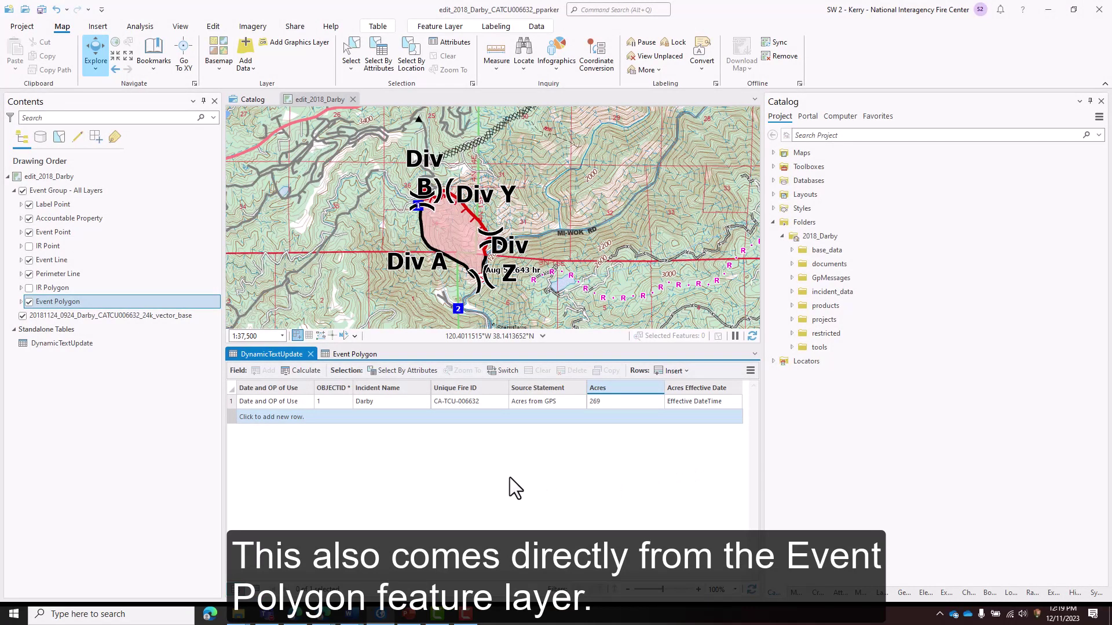
# Widen the Event Polygon table's Polygon Date Time column to read 8/6/2018 4:00:00 AM.
pyautogui.click(356, 353)
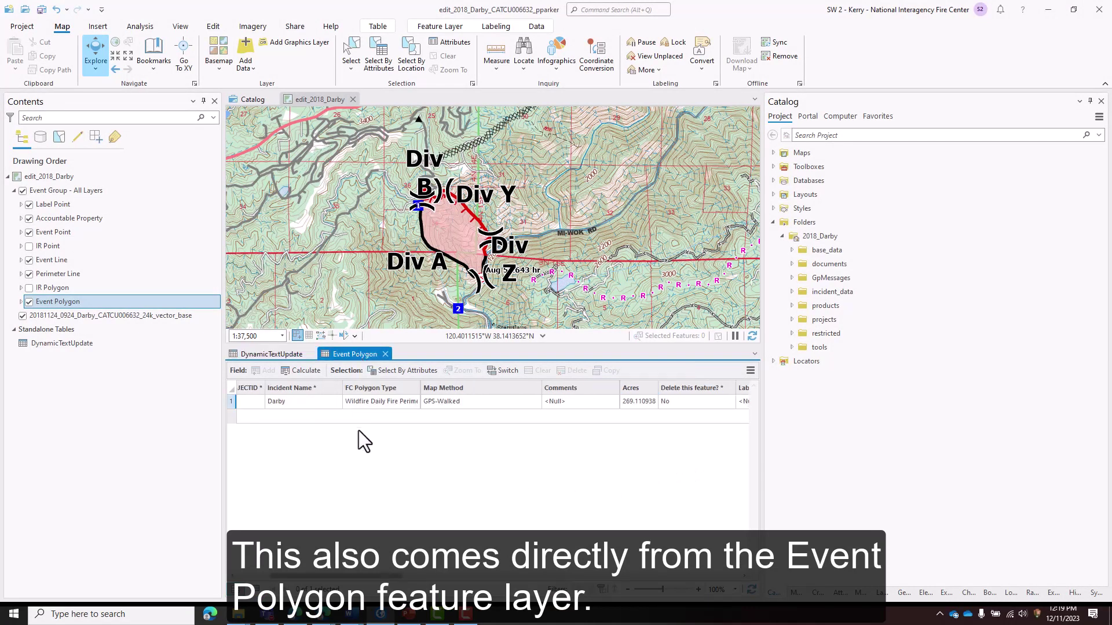
pyautogui.moveTo(339, 575); pyautogui.dragTo(556, 582)
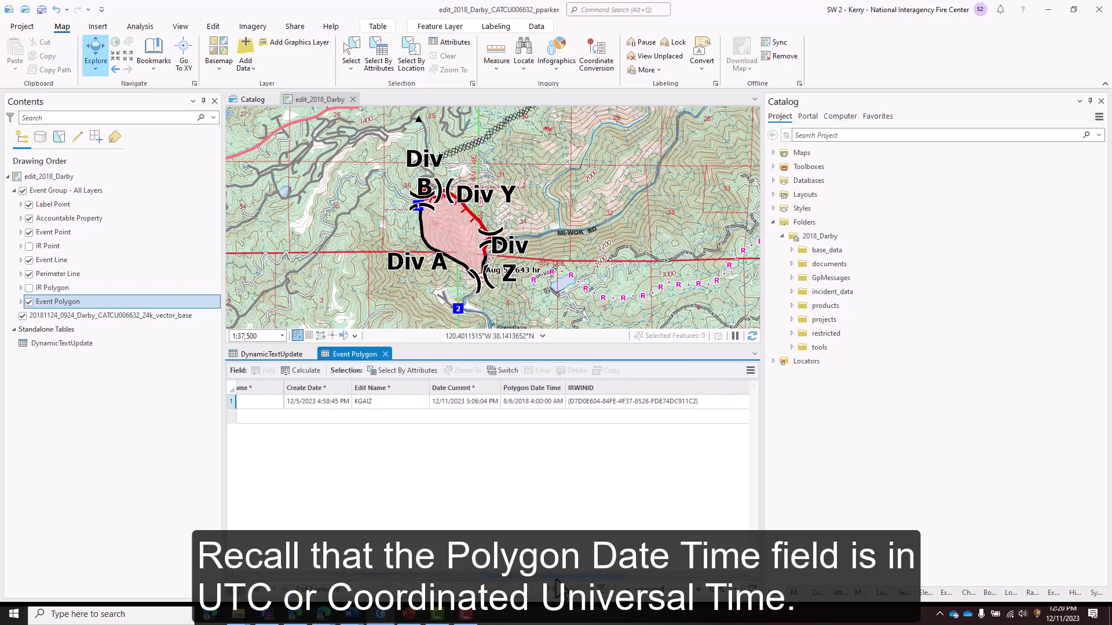
pyautogui.moveTo(567, 388); pyautogui.dragTo(623, 385)
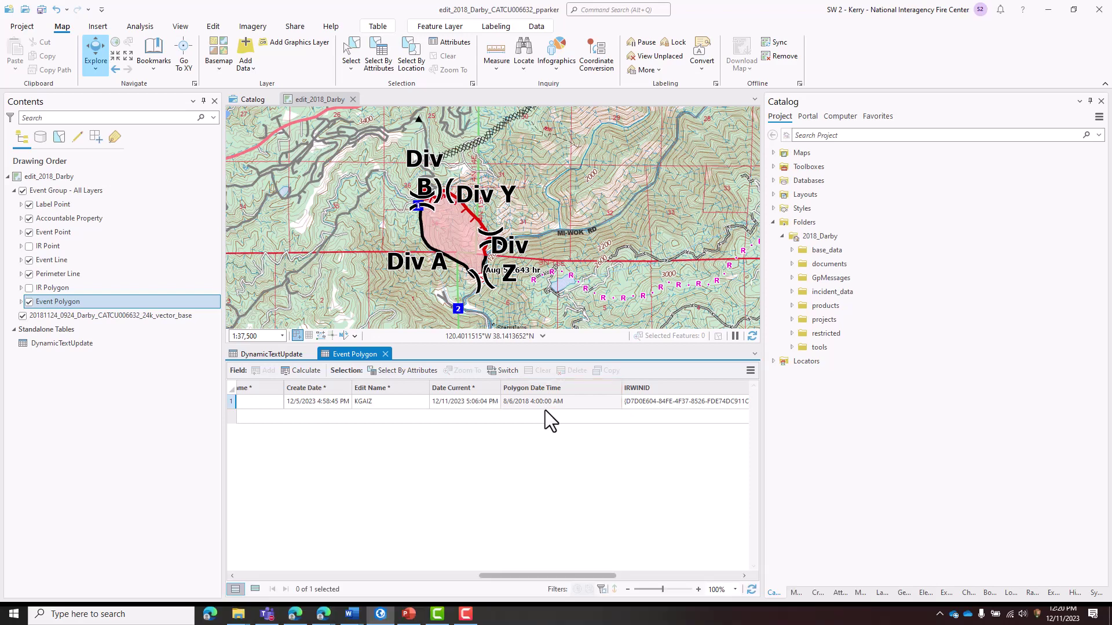
# Enter '5/5/2018 2000 hr' as the DynamicTextUpdate Acres Effective Date.
pyautogui.click(287, 355)
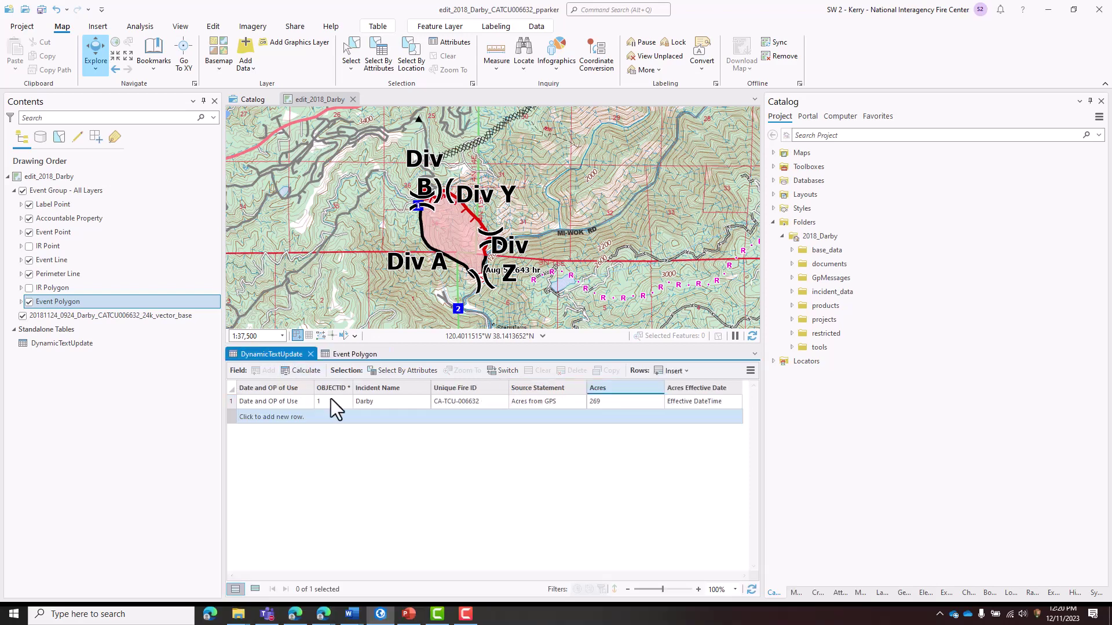
pyautogui.click(688, 403)
pyautogui.write('5/5')
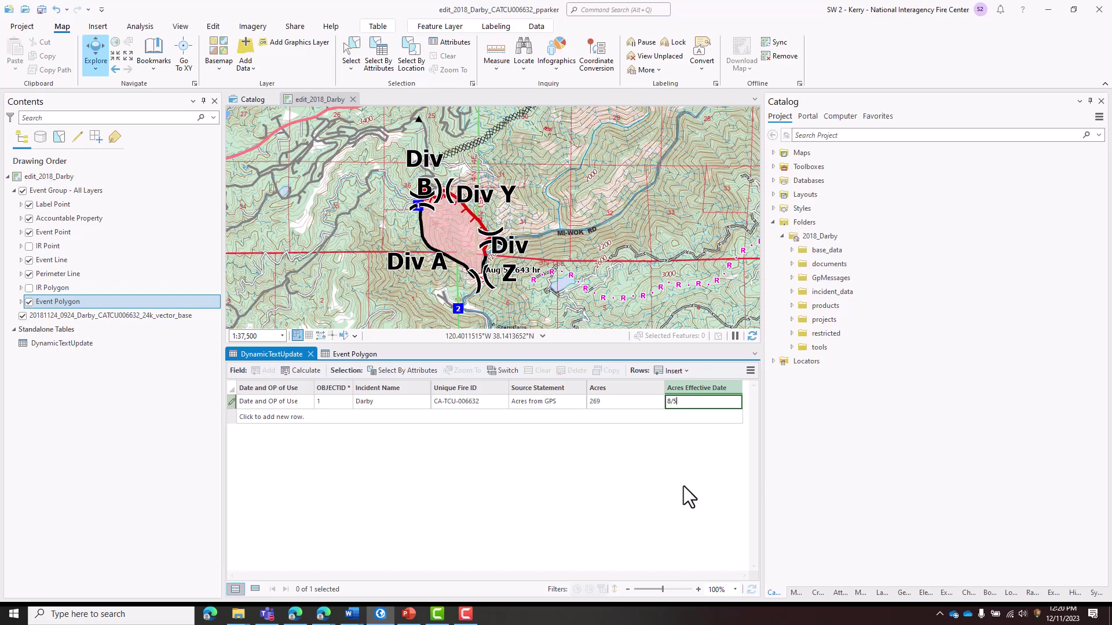
pyautogui.write('/2018 2000 hr')
pyautogui.press('Return')
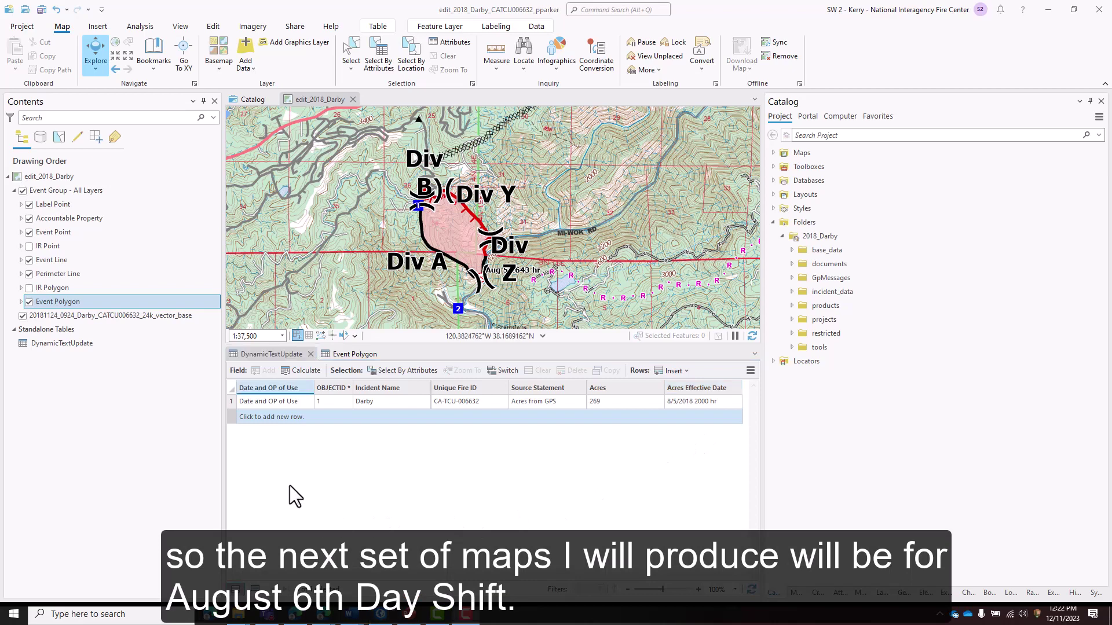
# Set the Date and OP of Use value to '8/6/2018 Day'.
pyautogui.doubleClick(271, 405)
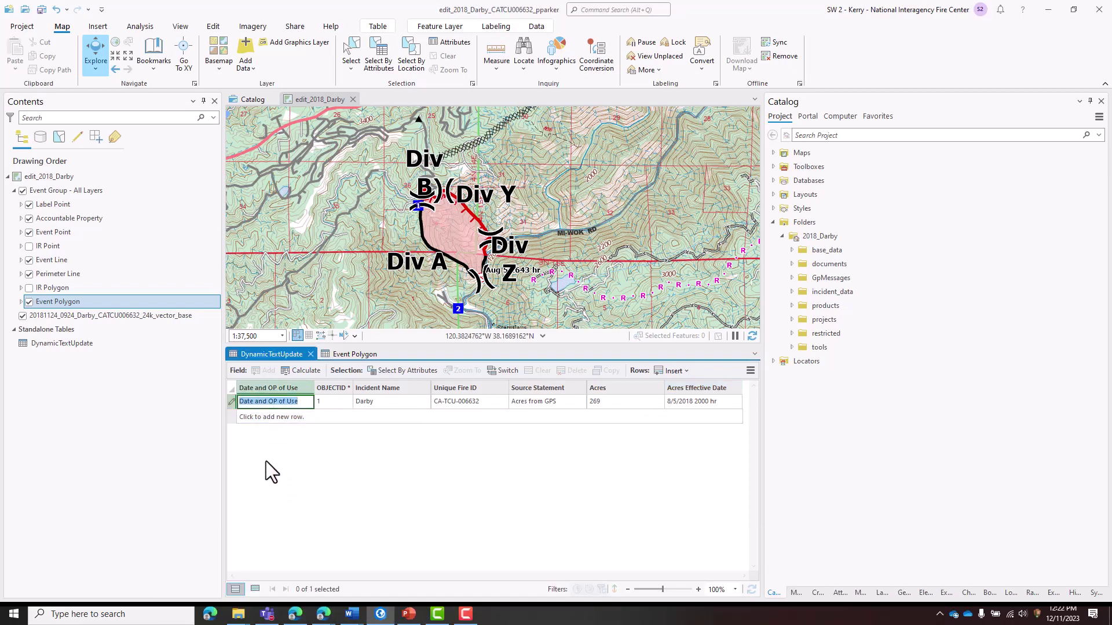
pyautogui.write('8/6/2018 Day')
pyautogui.press('Return')
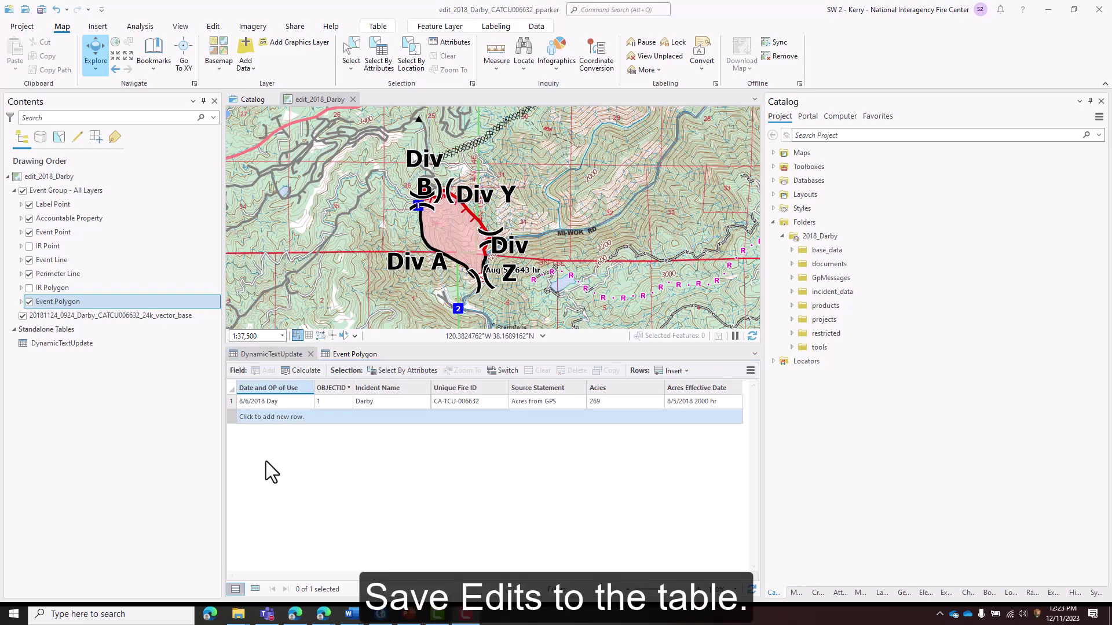
pyautogui.click(215, 26)
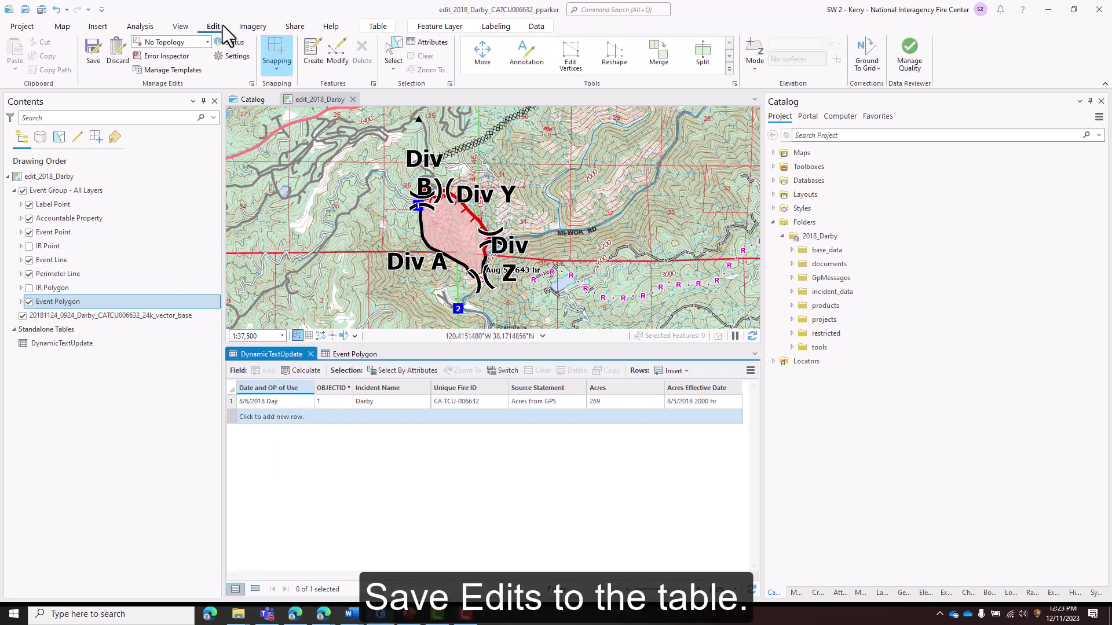